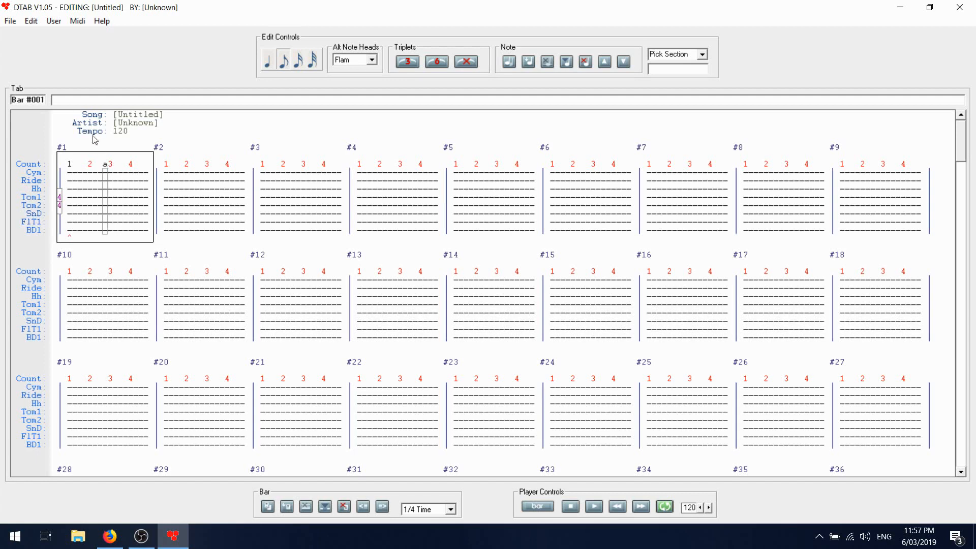
# Customize the drum kit to include the BD 2 / Hi Hat line
pyautogui.click(32, 23)
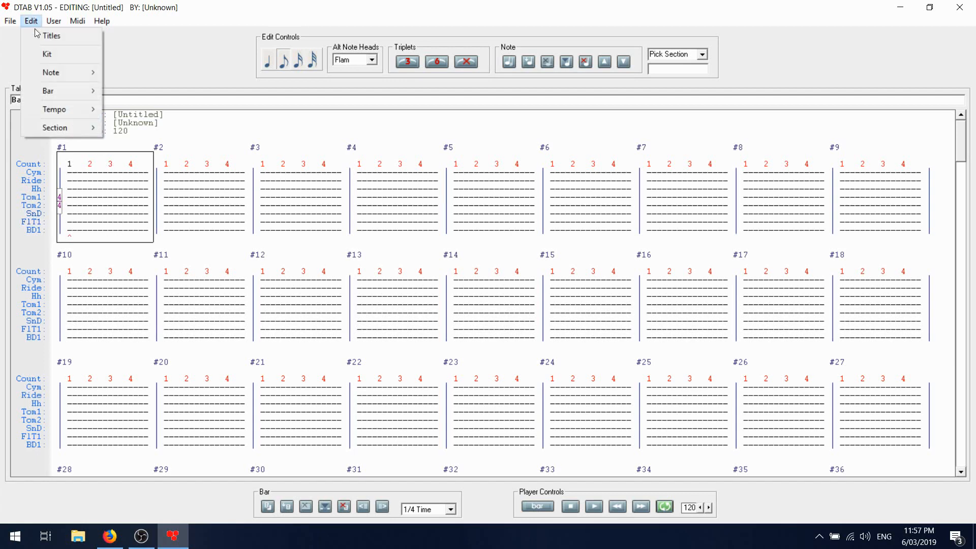
pyautogui.click(64, 56)
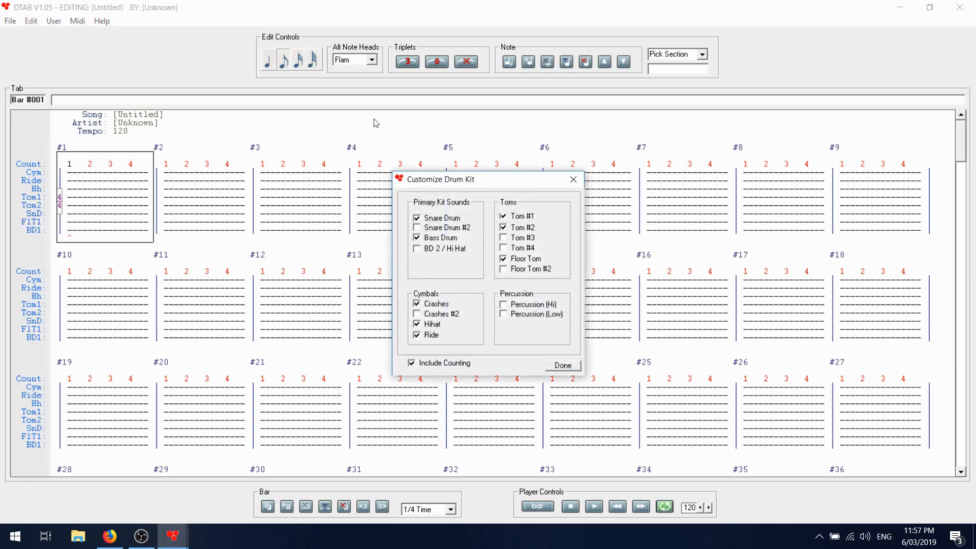
pyautogui.moveTo(498, 182); pyautogui.dragTo(468, 163)
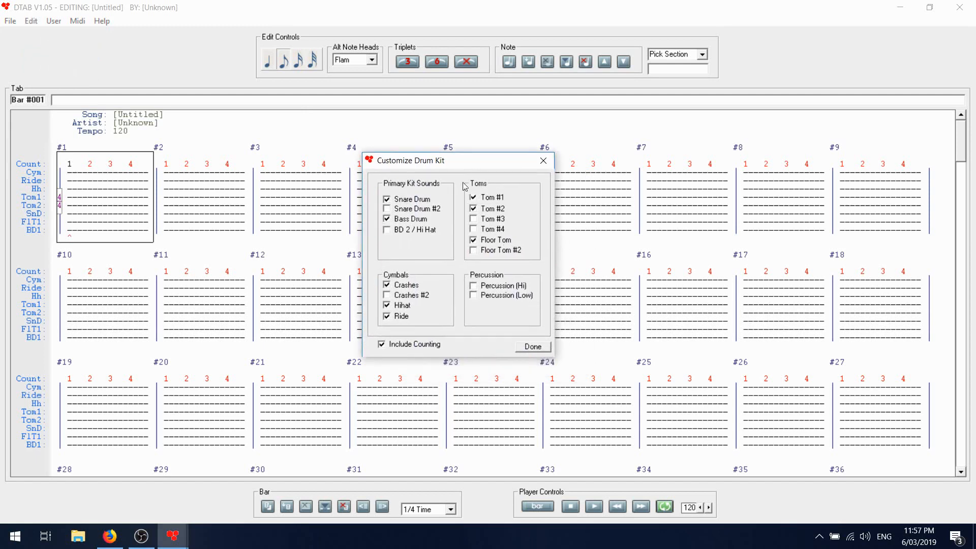
pyautogui.click(386, 230)
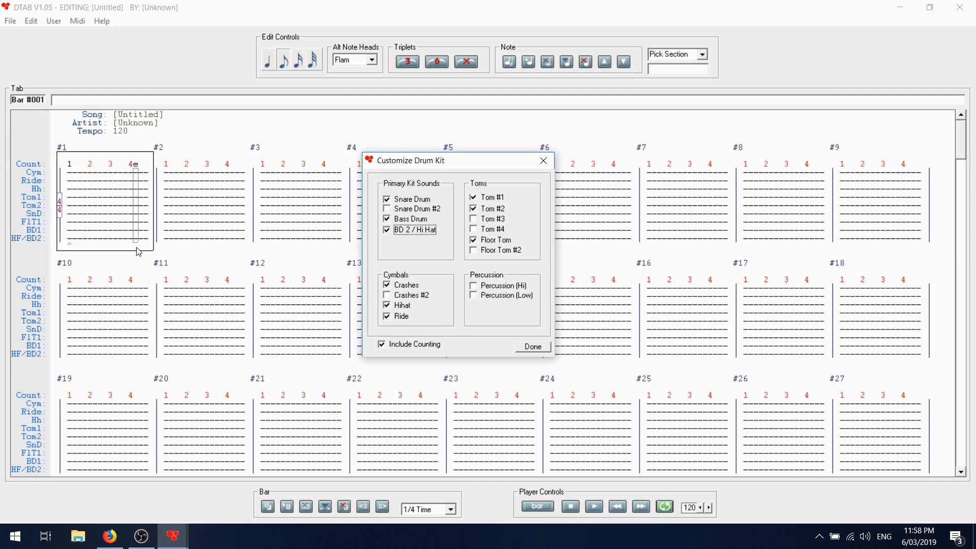
pyautogui.click(533, 346)
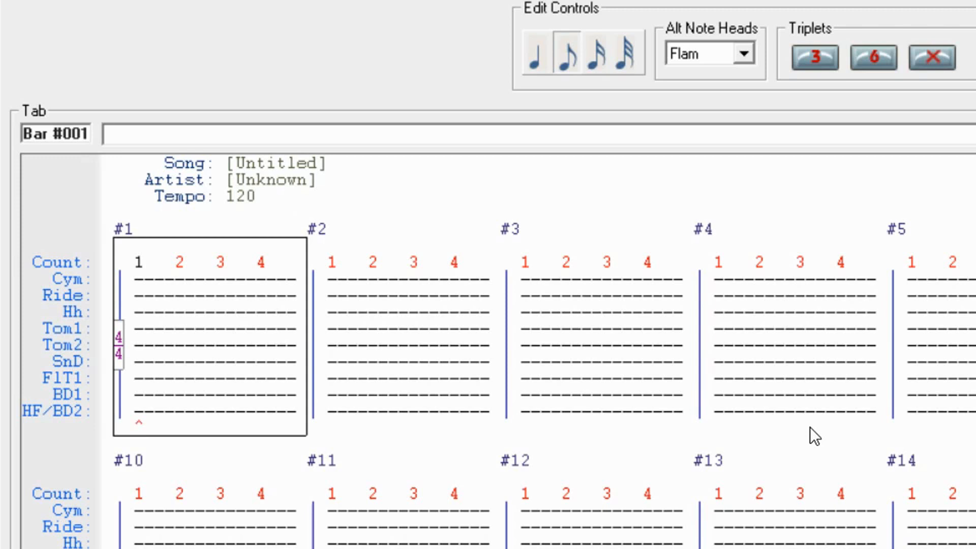
# Add a bass drum note on beat 1 of bar 1 and return the edit cursor to that beat
pyautogui.press('b')
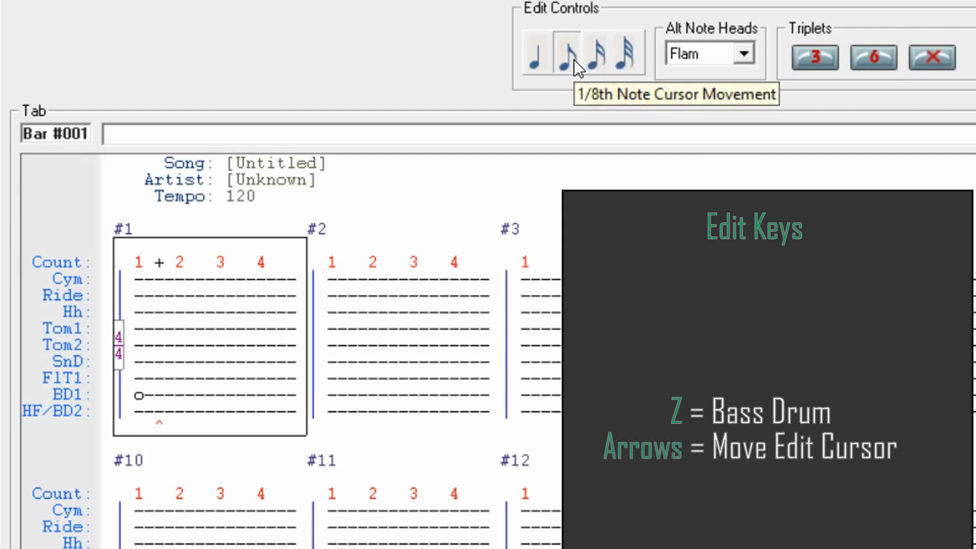
pyautogui.click(154, 423)
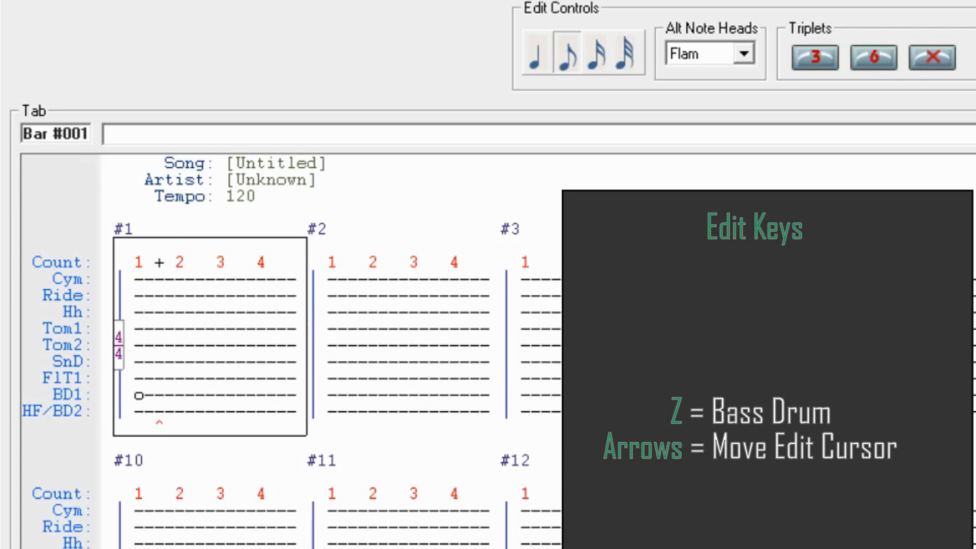
pyautogui.press('Left')
pyautogui.press('Right')
pyautogui.press('Left')
pyautogui.press('Right')
pyautogui.press('Left')
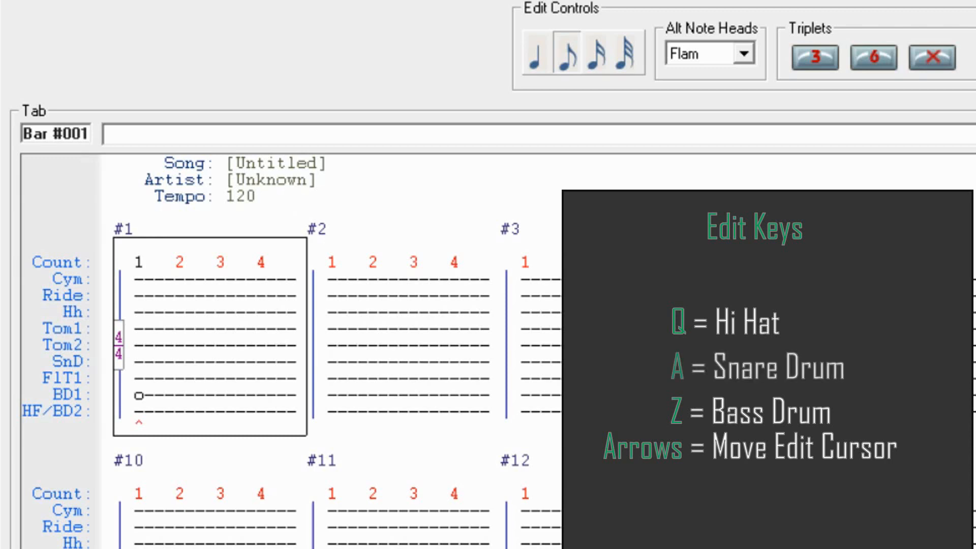
# Fill bar 1 with hi-hat notes on every eighth note, from beat 1 through the "+" of beat 4
pyautogui.press('q')
pyautogui.press('Right')
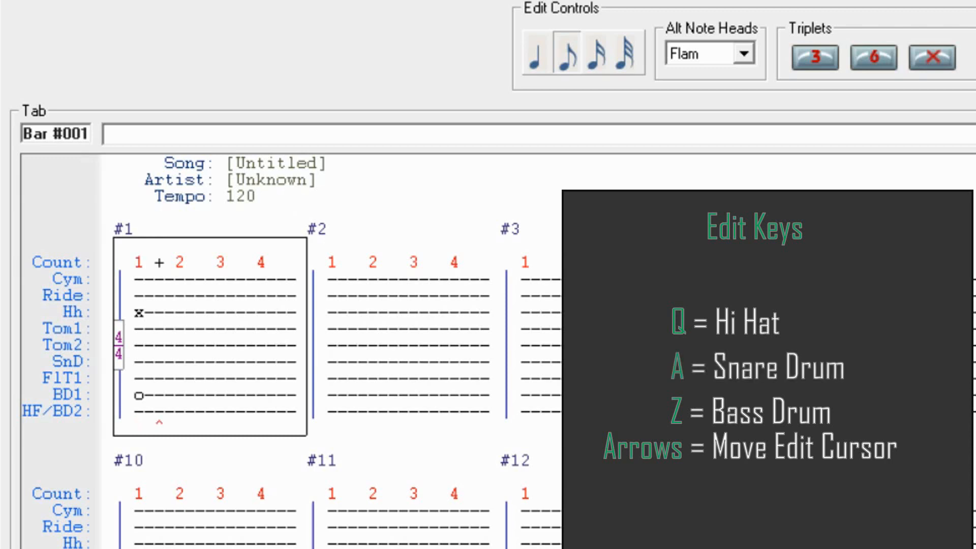
pyautogui.press('q')
pyautogui.press('Right')
pyautogui.press('q')
pyautogui.press('Right')
pyautogui.press('q')
pyautogui.press('Right')
pyautogui.press('q')
pyautogui.press('Right')
pyautogui.press('q')
pyautogui.press('Right')
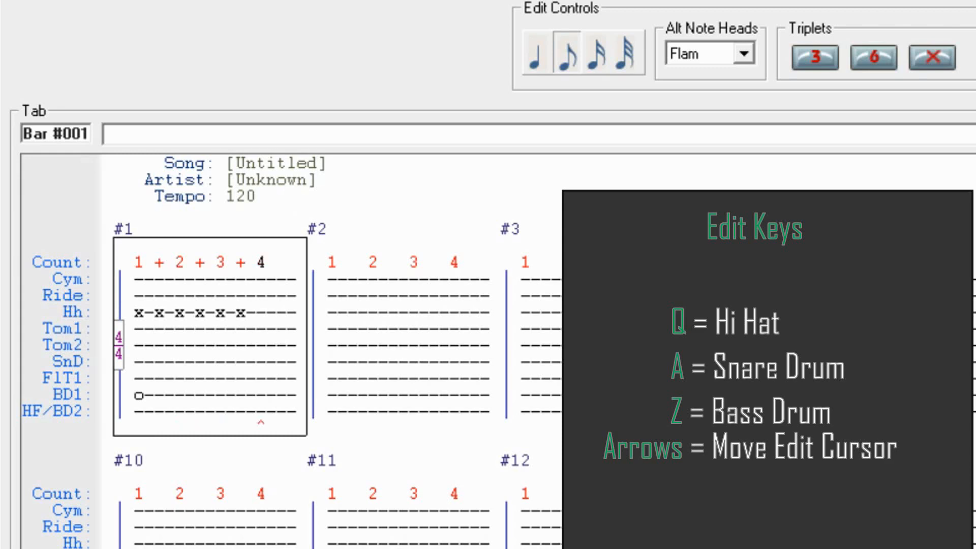
pyautogui.press('q')
pyautogui.press('Right')
pyautogui.press('q')
pyautogui.press('Right')
# Add snare drum notes on beats 2 and 4 and a bass drum note on beat 3 of bar 1
pyautogui.press('Left')
pyautogui.press('Left')
pyautogui.press('Left')
pyautogui.press('Left')
pyautogui.press('Left')
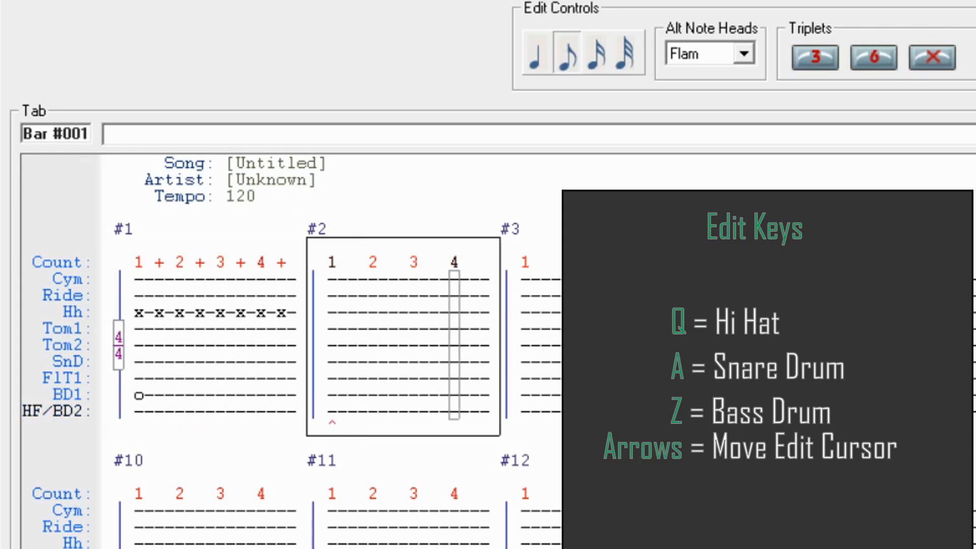
pyautogui.press('Left')
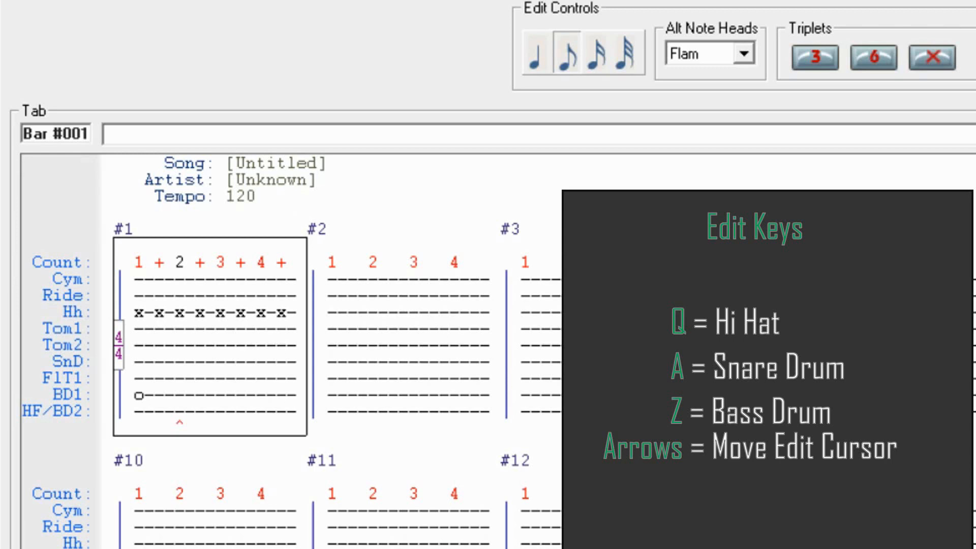
pyautogui.press('a')
pyautogui.press('Right')
pyautogui.press('Right')
pyautogui.press('Right')
pyautogui.press('a')
pyautogui.press('Left')
pyautogui.press('Left')
pyautogui.press('Left')
pyautogui.press('z')
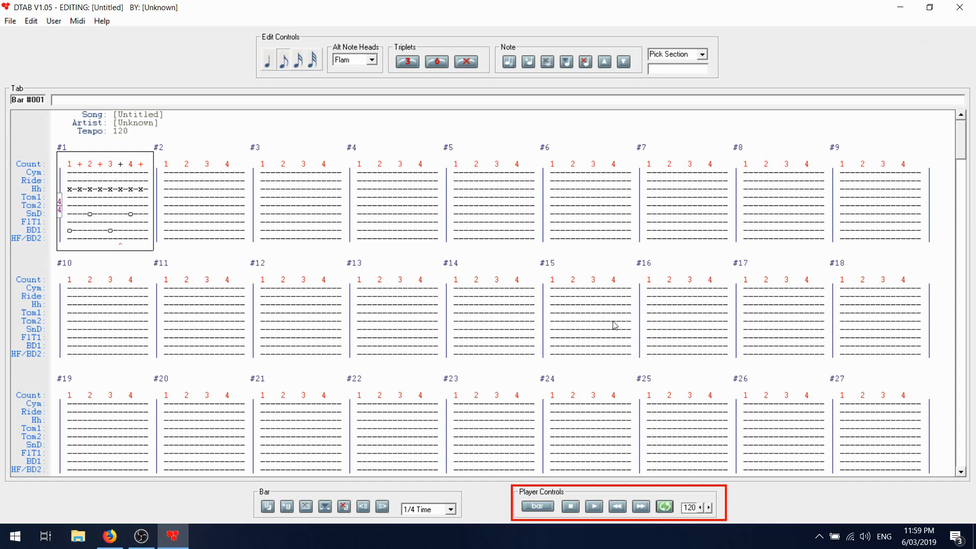
# Play bar 1 and stop it, then select the empty bar 4 and start and stop its playback
pyautogui.click(594, 508)
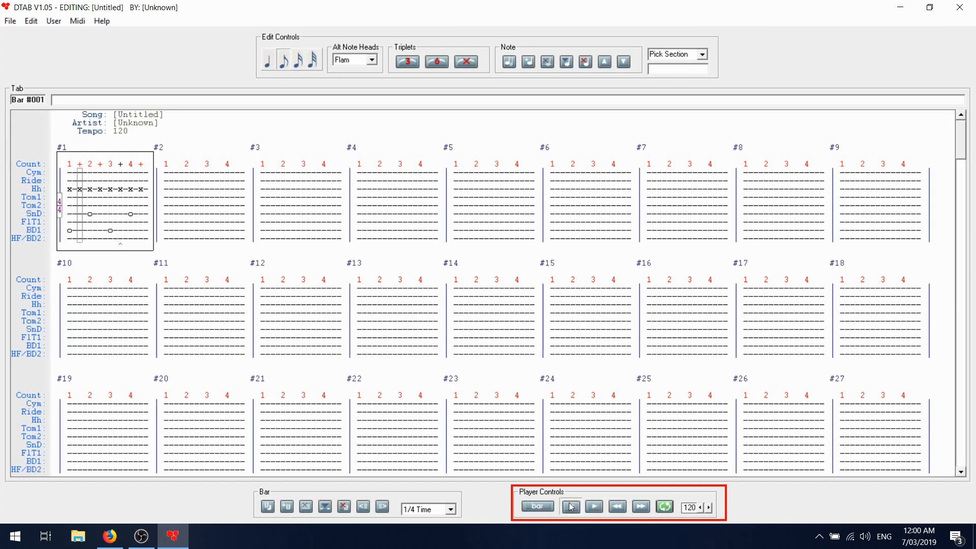
pyautogui.click(571, 506)
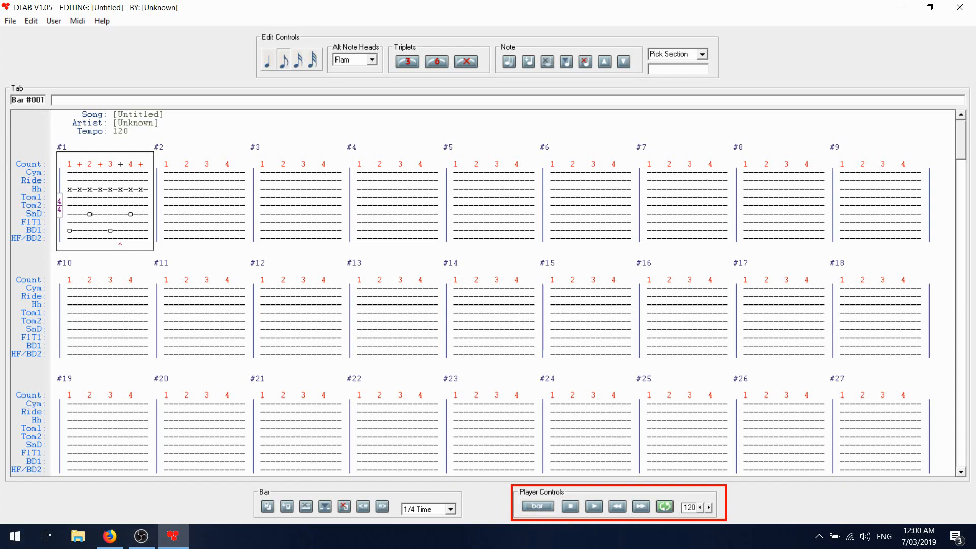
pyautogui.click(320, 208)
pyautogui.click(305, 307)
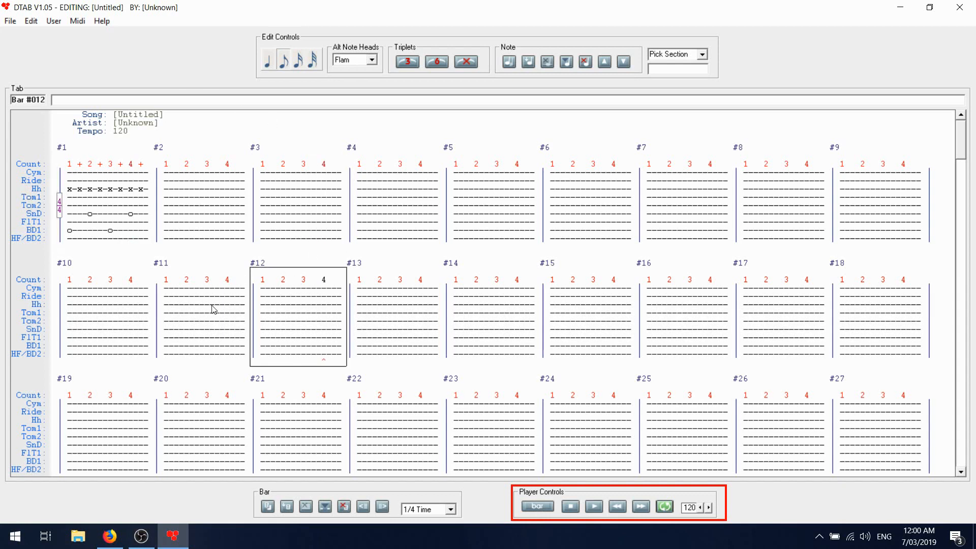
pyautogui.click(188, 303)
pyautogui.click(397, 217)
pyautogui.click(595, 507)
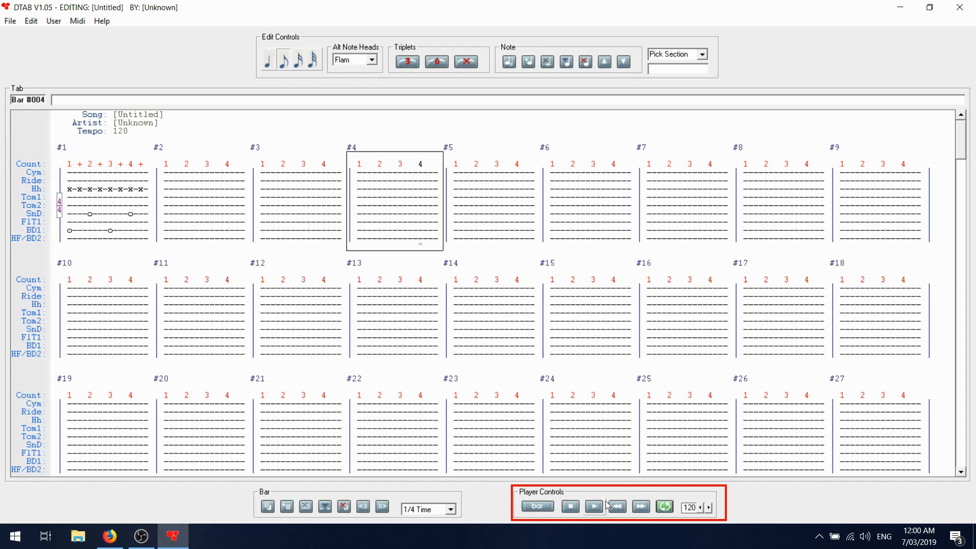
pyautogui.click(571, 507)
# Switch the player from bar to song mode and select bar 1
pyautogui.click(550, 508)
pyautogui.click(537, 505)
pyautogui.click(130, 205)
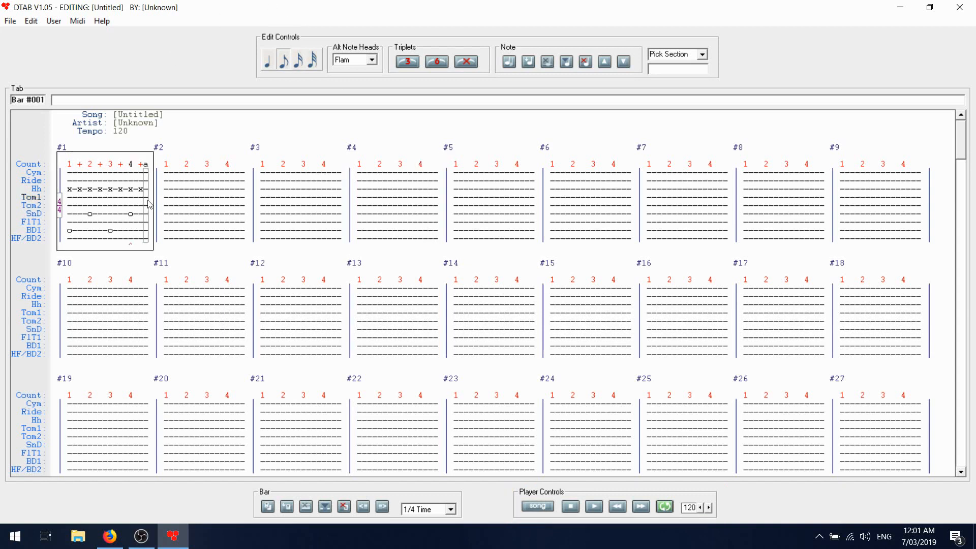
pyautogui.click(192, 202)
pyautogui.click(300, 211)
pyautogui.click(404, 216)
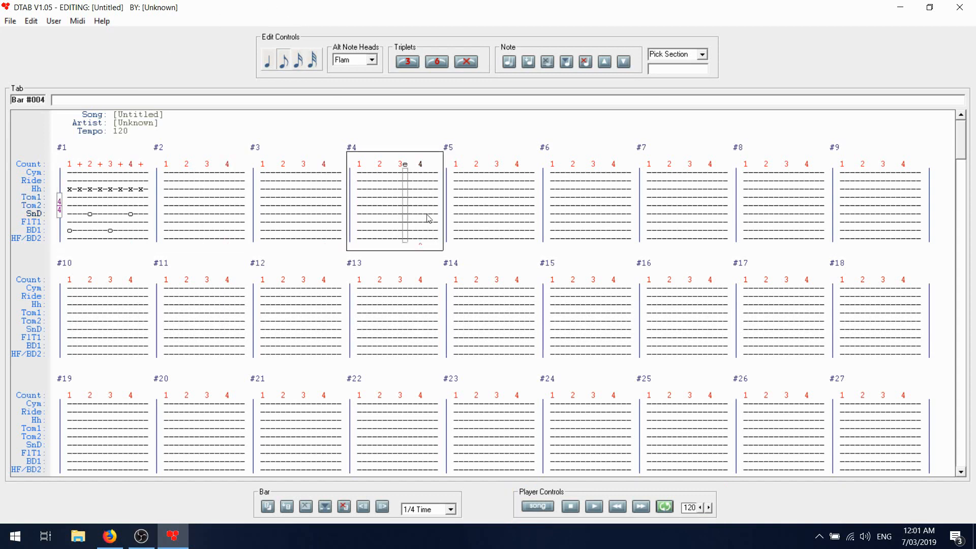
pyautogui.click(512, 207)
pyautogui.click(590, 205)
pyautogui.click(707, 206)
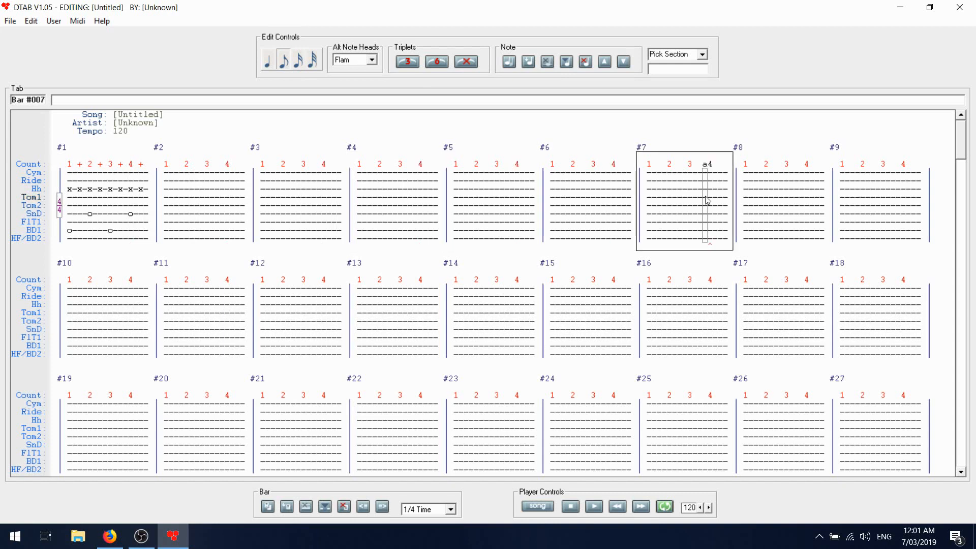
pyautogui.click(796, 212)
pyautogui.click(888, 214)
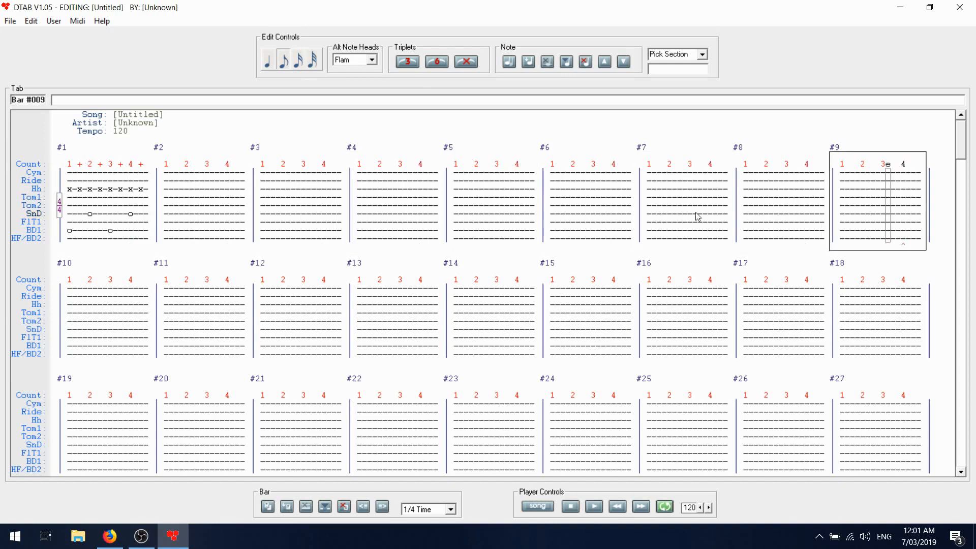
# Copy bar 1 and paste it into bars 4, 3 and 5
pyautogui.click(140, 224)
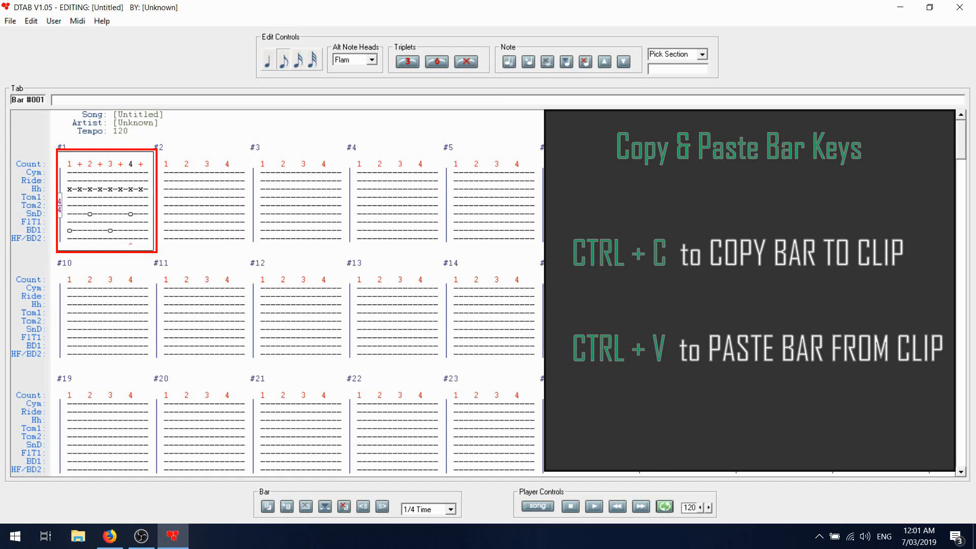
pyautogui.click(387, 217)
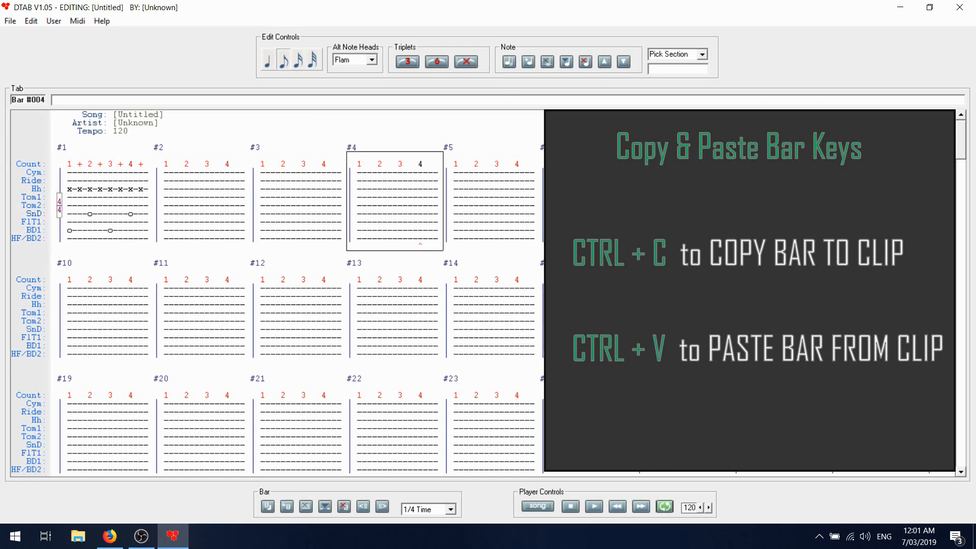
pyautogui.hotkey('ctrl', 'v')
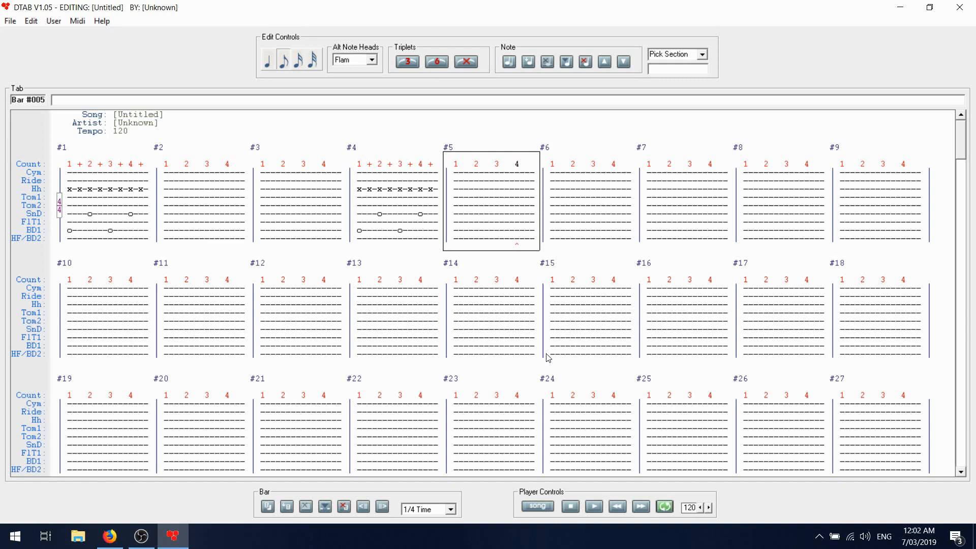
pyautogui.click(287, 209)
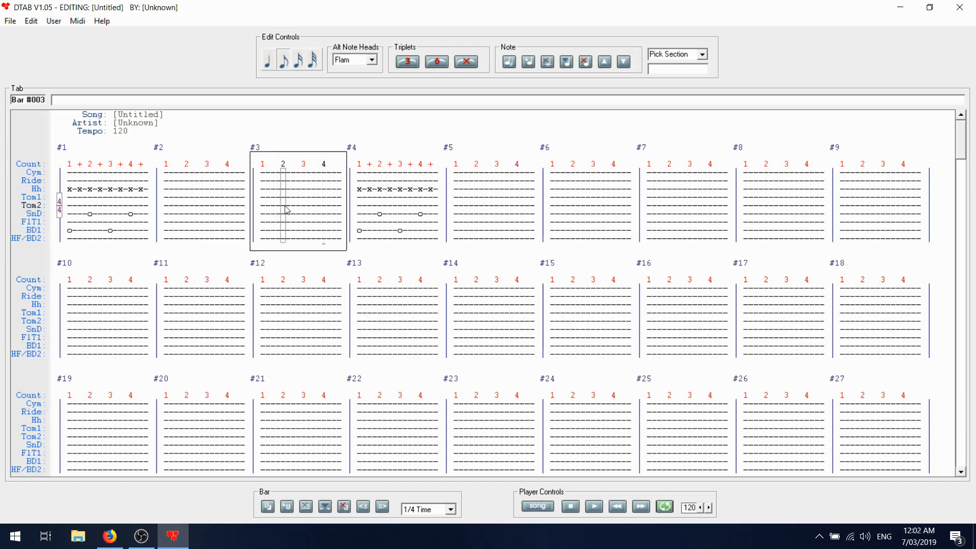
pyautogui.hotkey('ctrl', 'v')
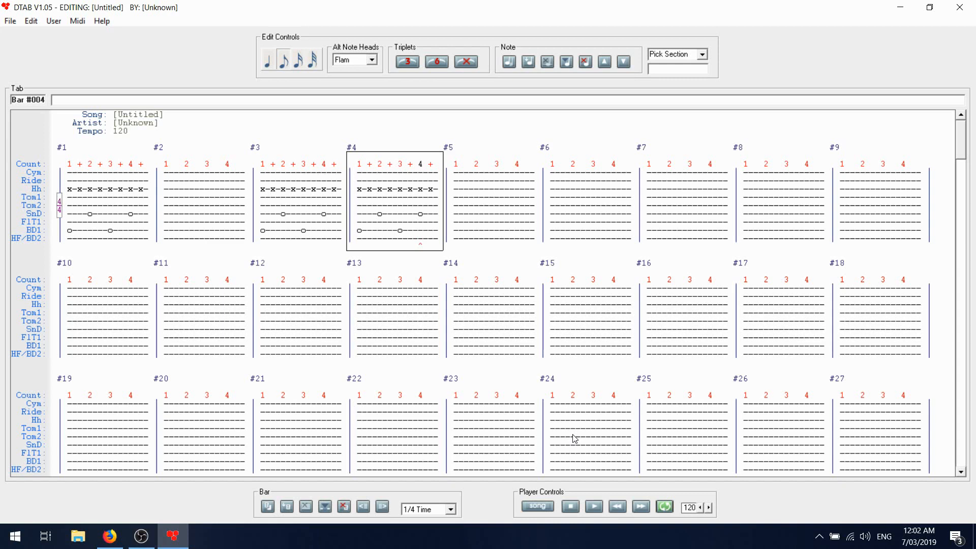
pyautogui.click(494, 208)
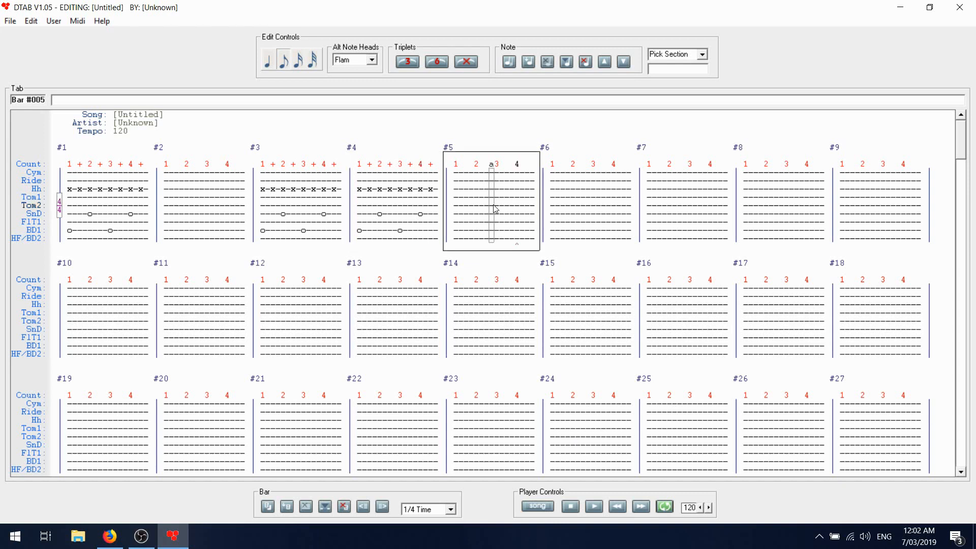
pyautogui.click(507, 231)
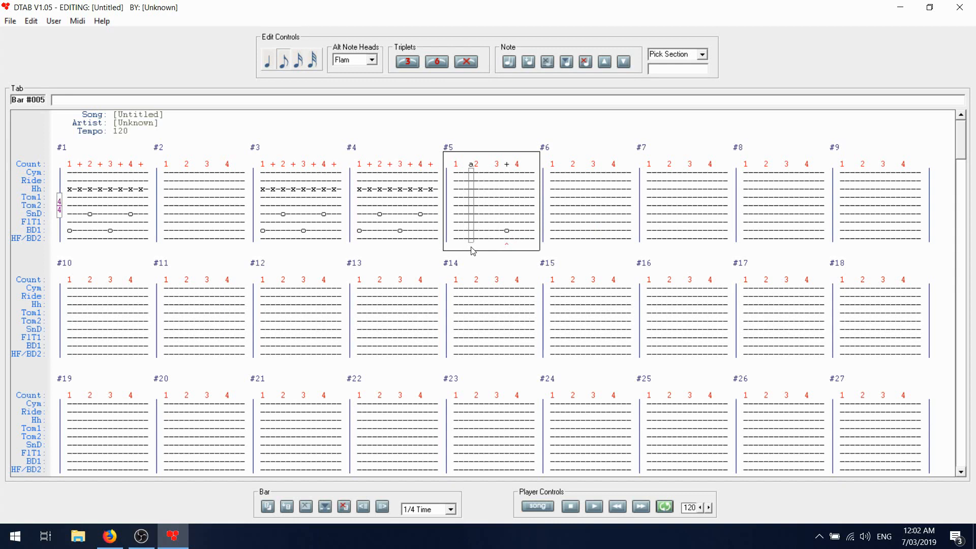
pyautogui.hotkey('ctrl', 'v')
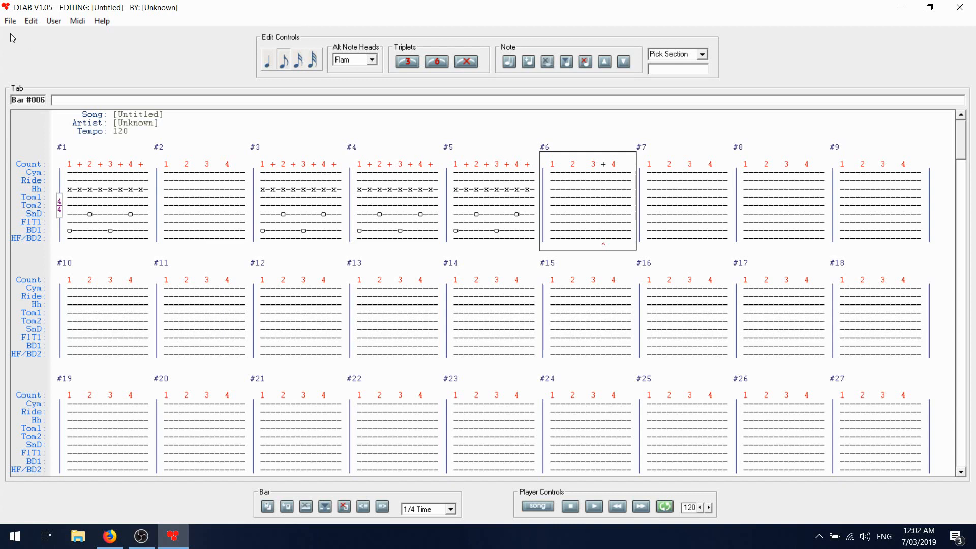
# View the program preferences, including the Web settings, and close them without changes
pyautogui.click(54, 22)
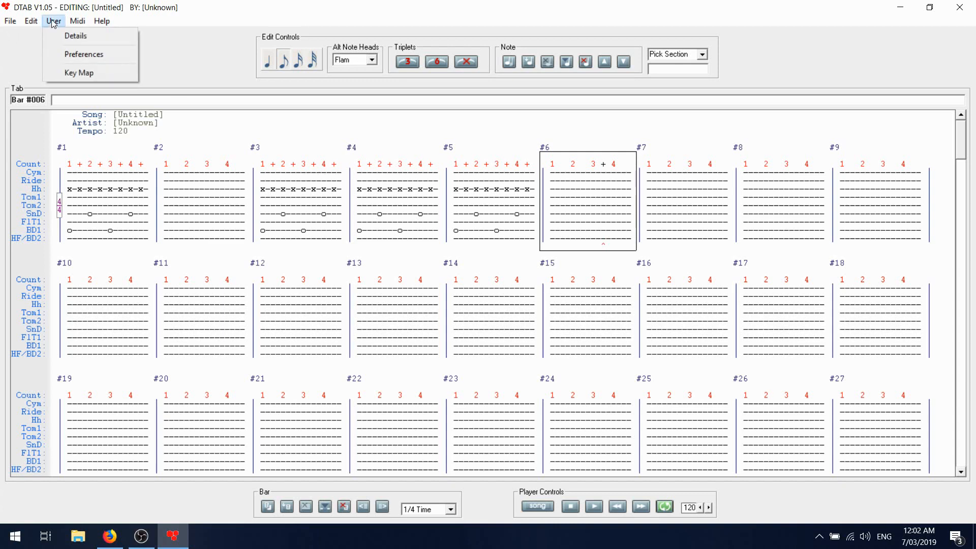
pyautogui.click(75, 54)
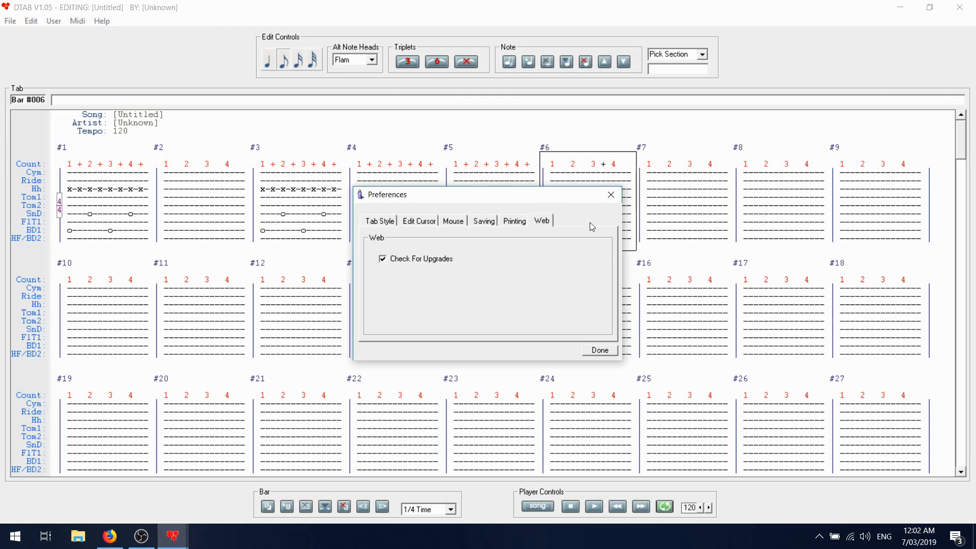
pyautogui.click(610, 194)
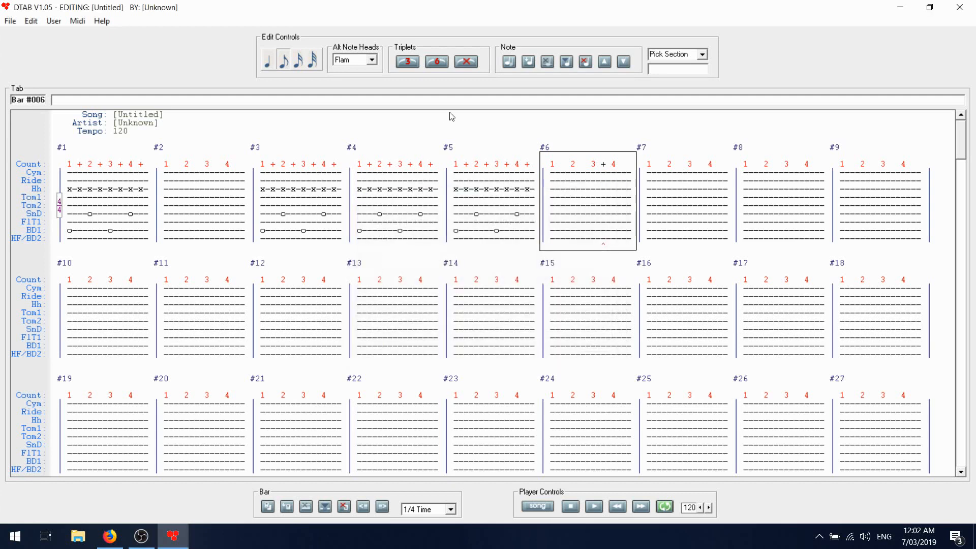
# Delete the empty bar 2 and select bar 1
pyautogui.click(213, 216)
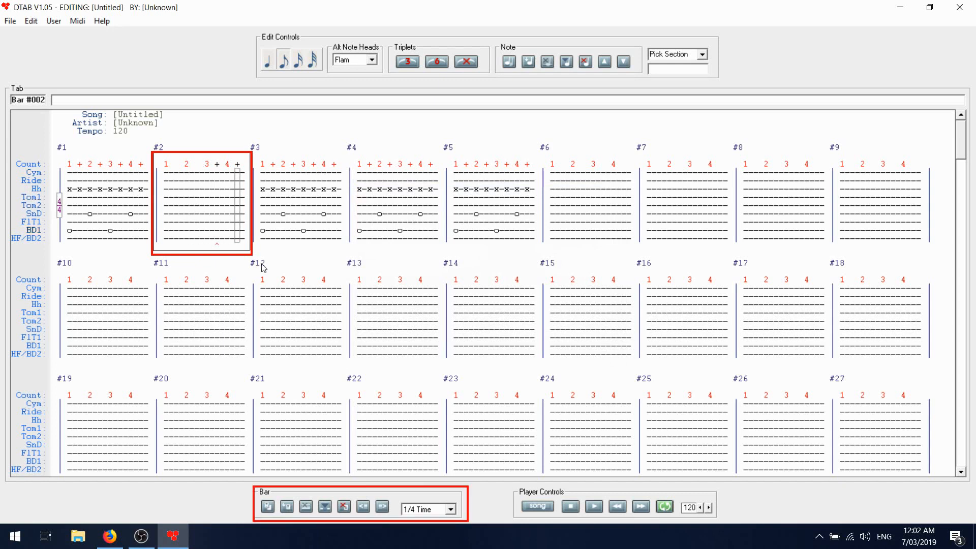
pyautogui.click(344, 506)
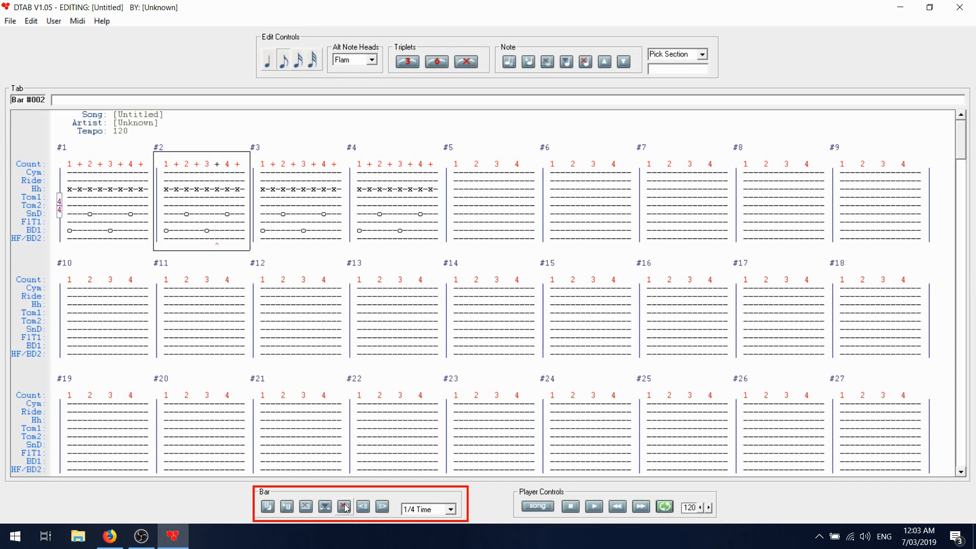
pyautogui.click(124, 201)
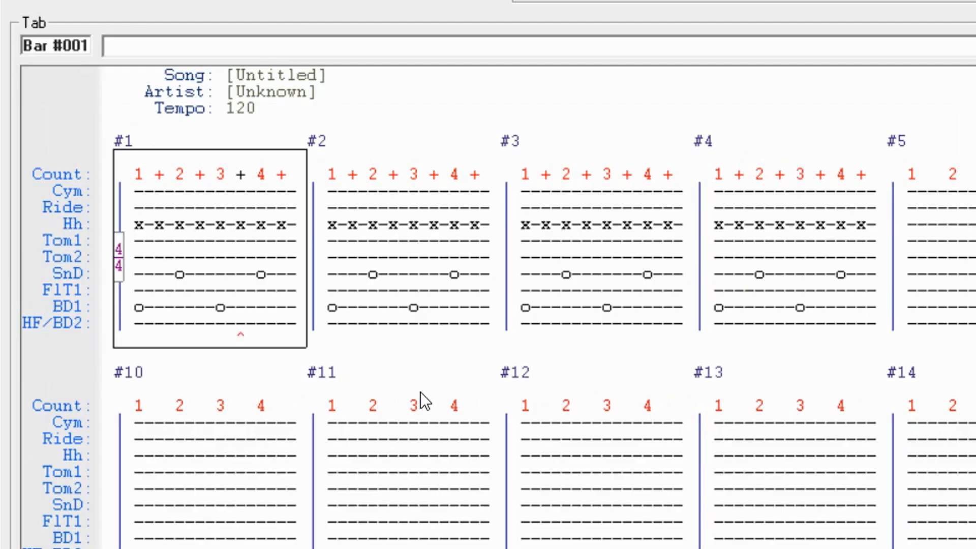
# Add a BD1 hit on the + after 3 in bar 2, and move bar 3's BD1 hit from 3 to the + after it
pyautogui.click(435, 307)
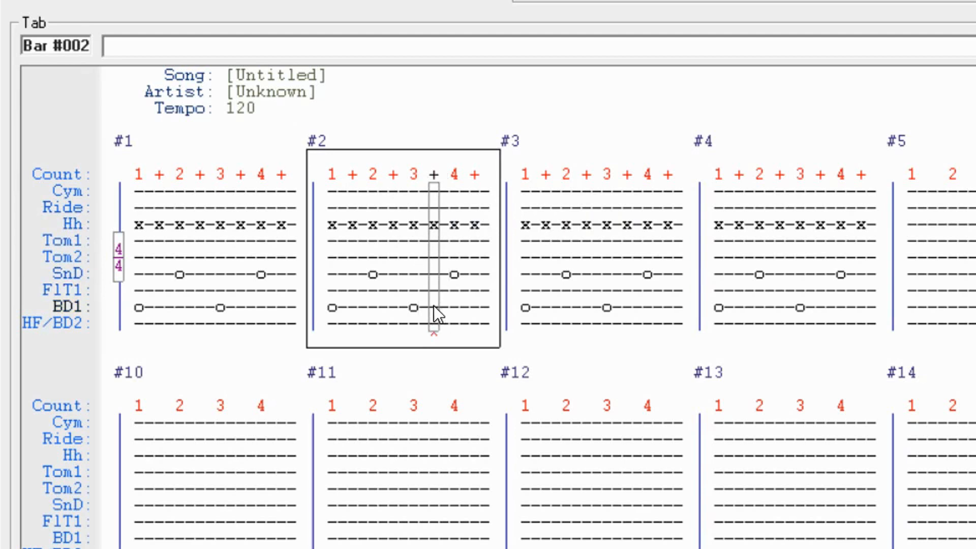
pyautogui.click(434, 307)
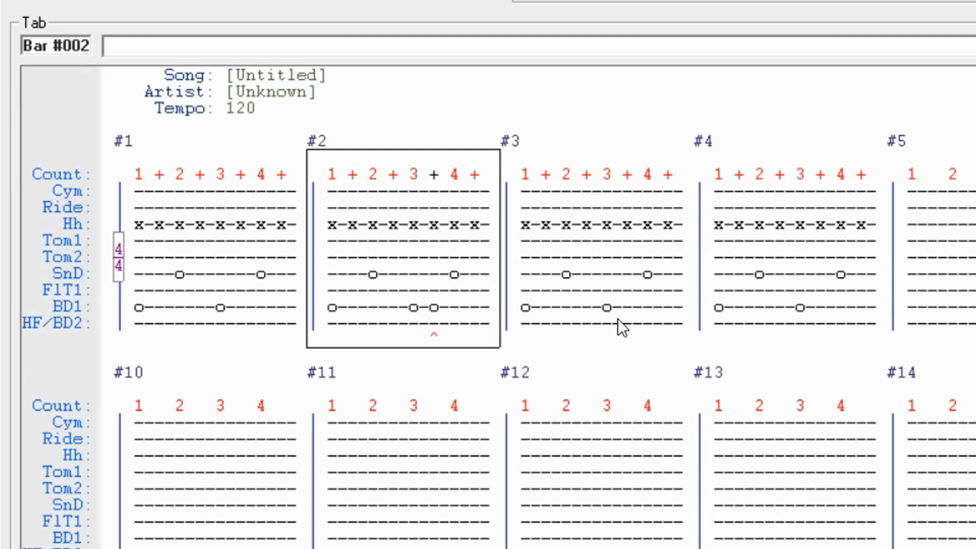
pyautogui.click(606, 310)
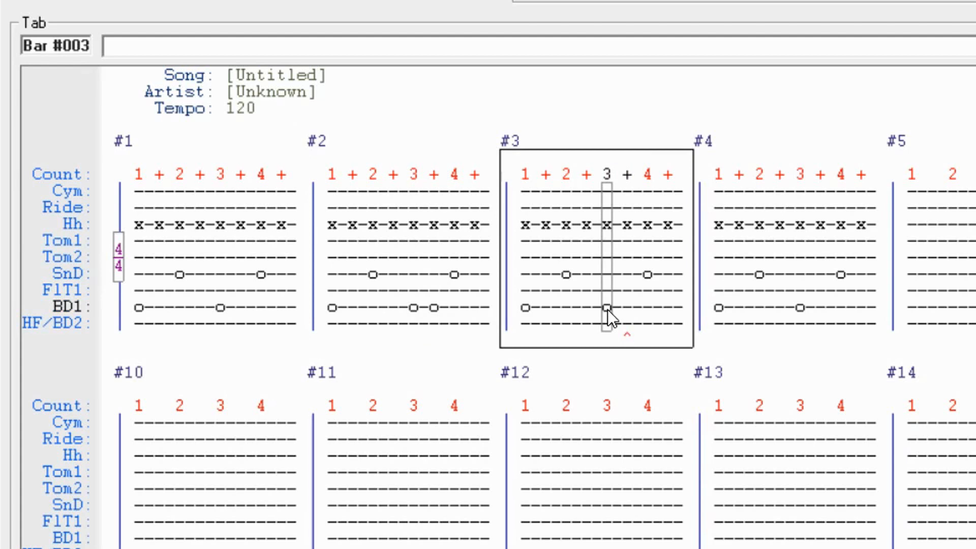
pyautogui.click(608, 309)
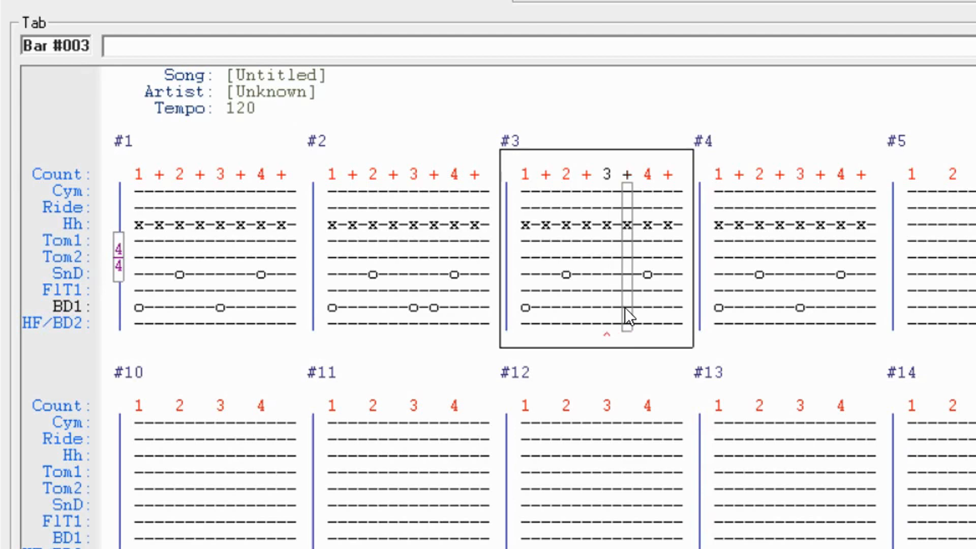
pyautogui.click(625, 308)
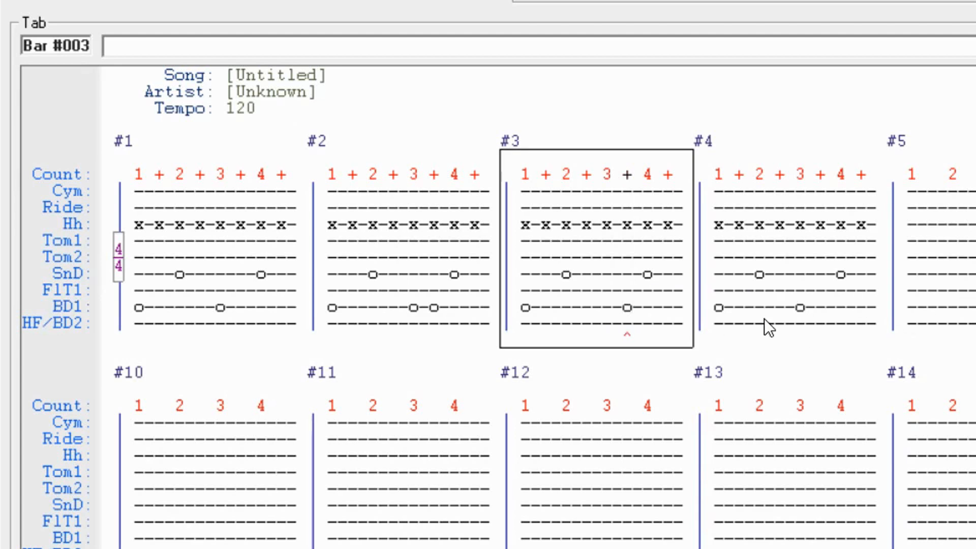
# In bar 4, move the BD1 hit from 1 to the following + and add another on the + after 2
pyautogui.click(719, 306)
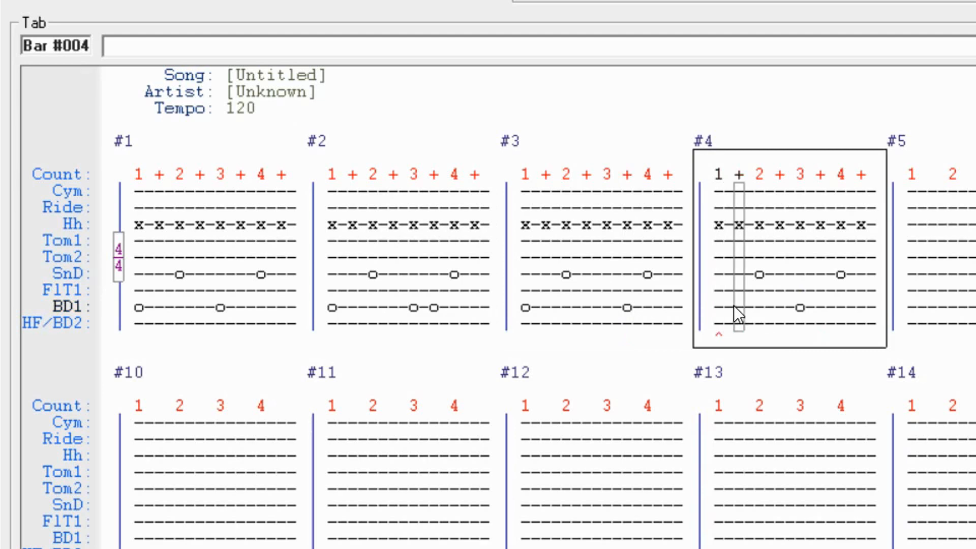
pyautogui.click(734, 307)
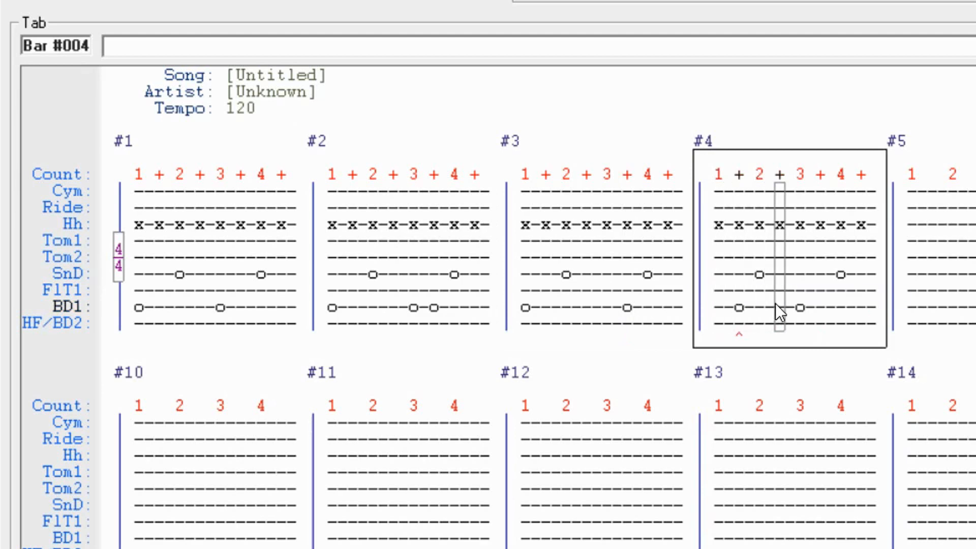
pyautogui.click(776, 305)
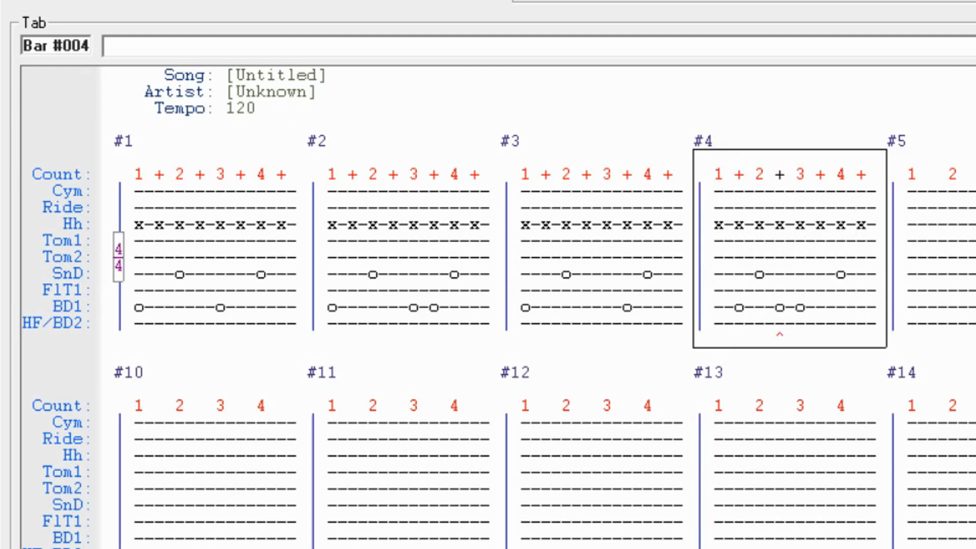
# Select bar 1, set the player to section mode and start playback
pyautogui.click(224, 227)
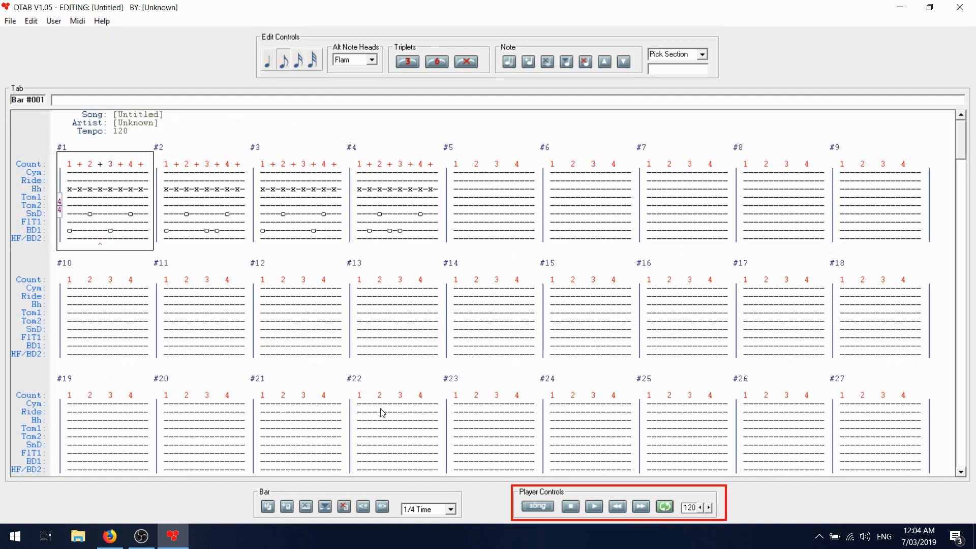
pyautogui.click(537, 507)
pyautogui.click(534, 506)
pyautogui.click(594, 507)
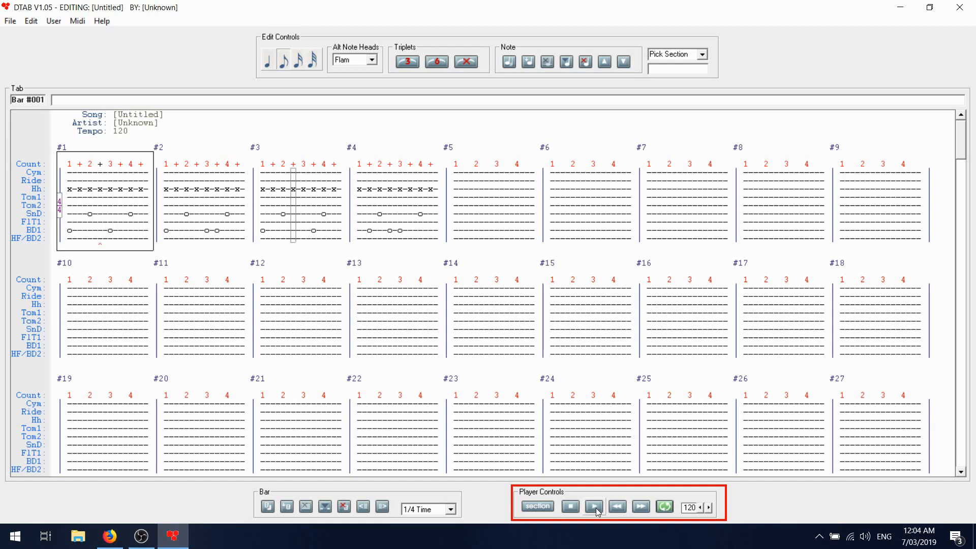
# Try tempos of 90 and 42 during playback, discard the tempo change and stop the player
pyautogui.click(690, 508)
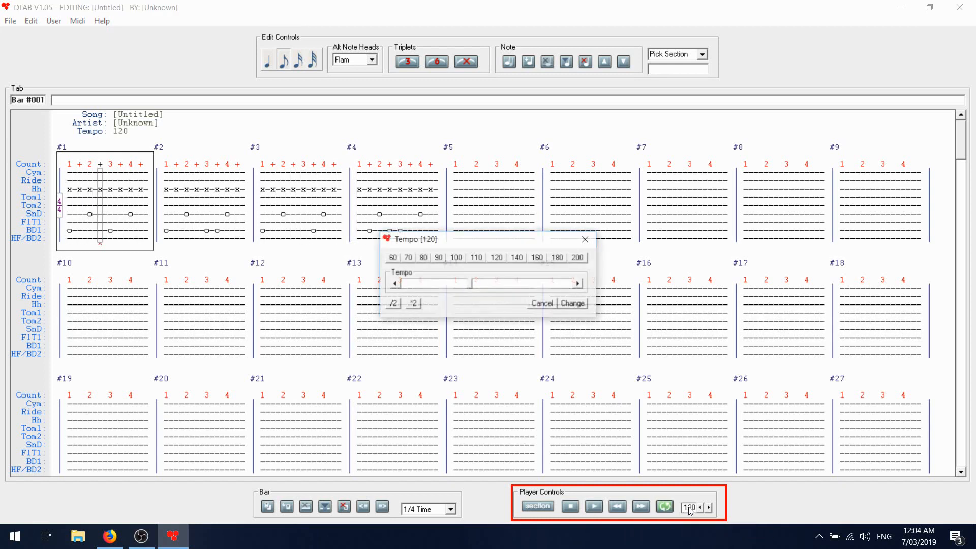
pyautogui.click(435, 258)
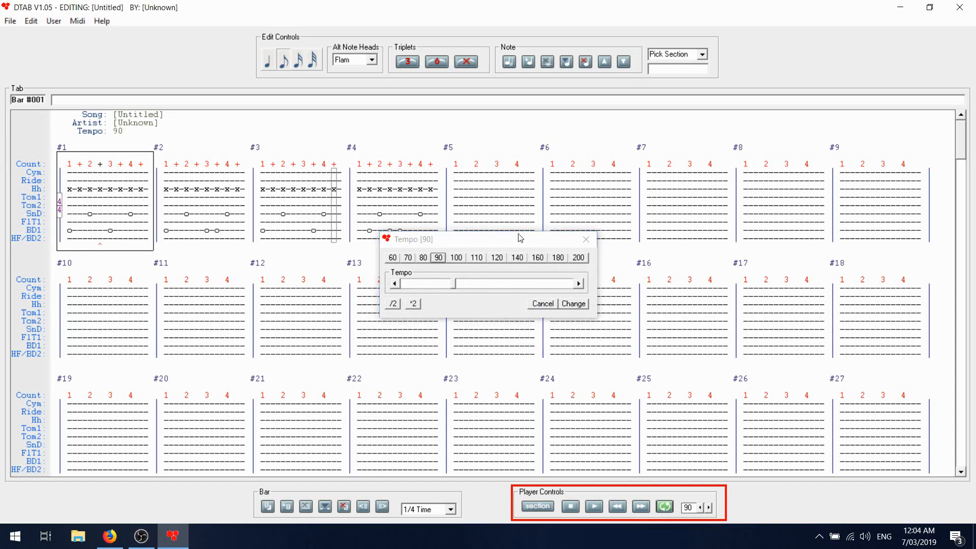
pyautogui.moveTo(520, 238); pyautogui.dragTo(646, 199)
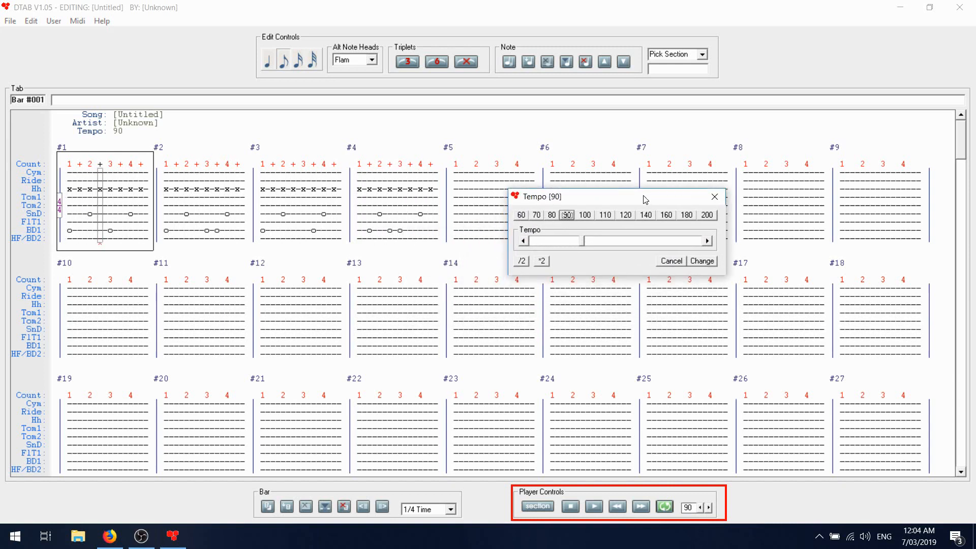
pyautogui.moveTo(583, 241); pyautogui.dragTo(553, 240)
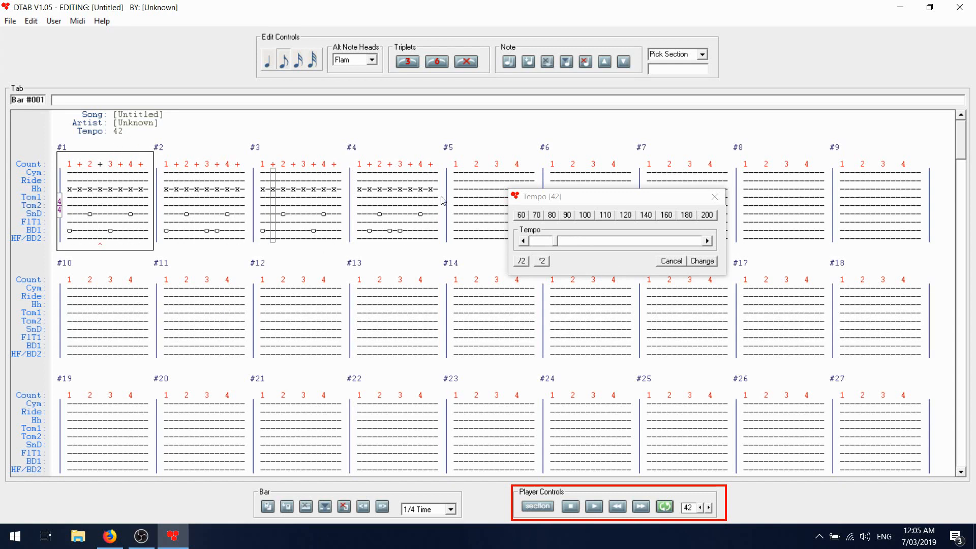
pyautogui.click(669, 265)
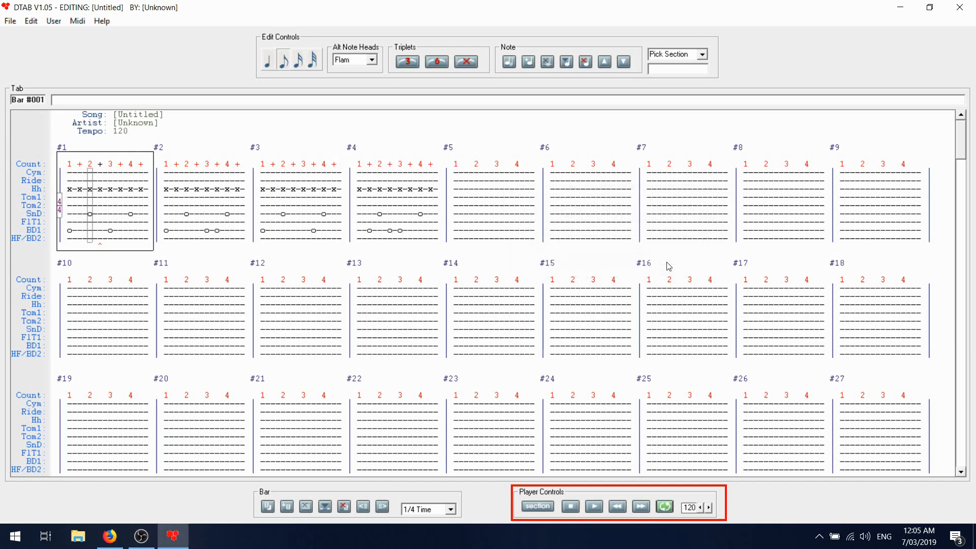
pyautogui.click(571, 507)
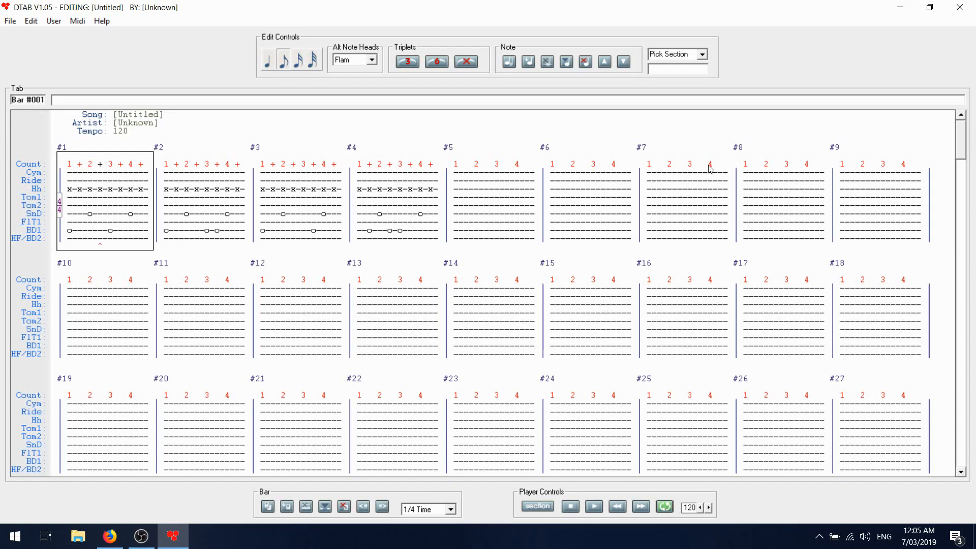
pyautogui.click(9, 23)
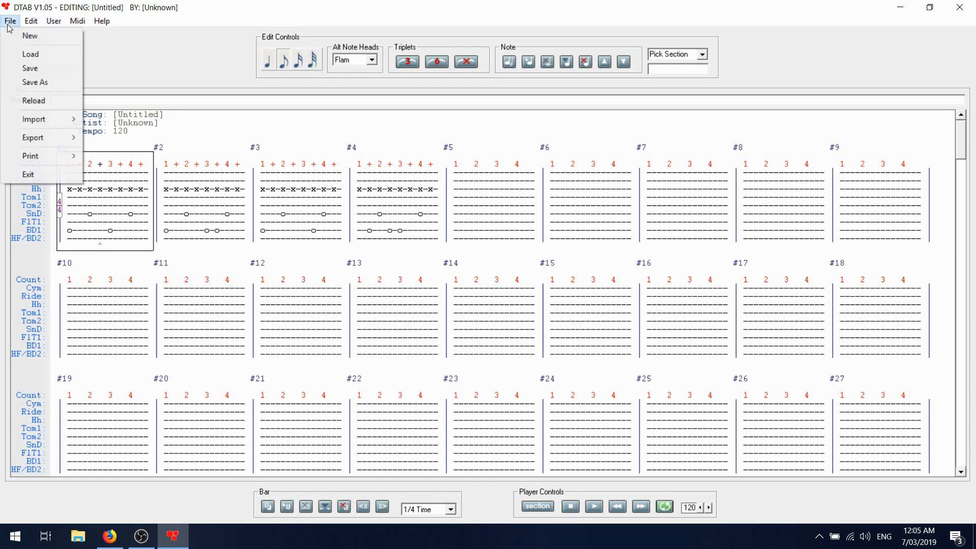
pyautogui.click(41, 82)
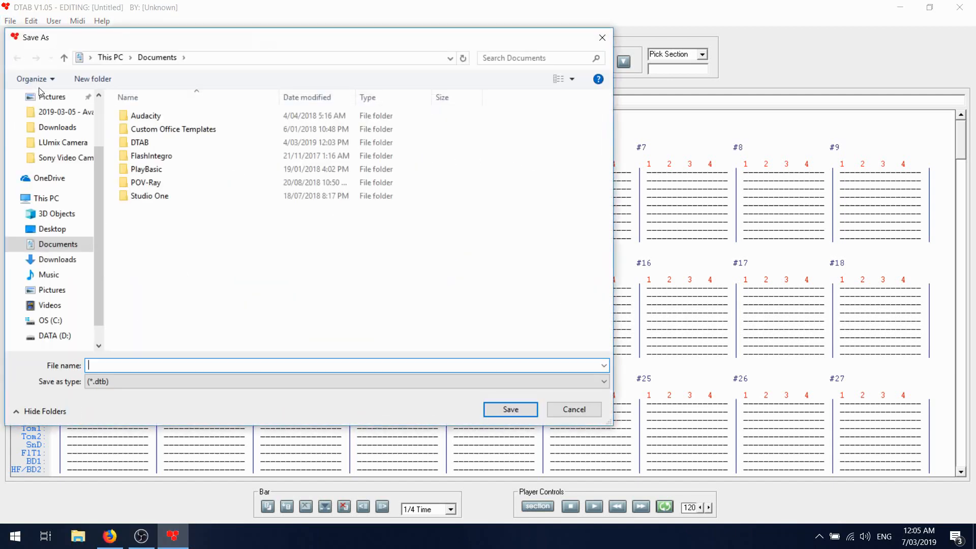
pyautogui.moveTo(236, 41); pyautogui.dragTo(279, 54)
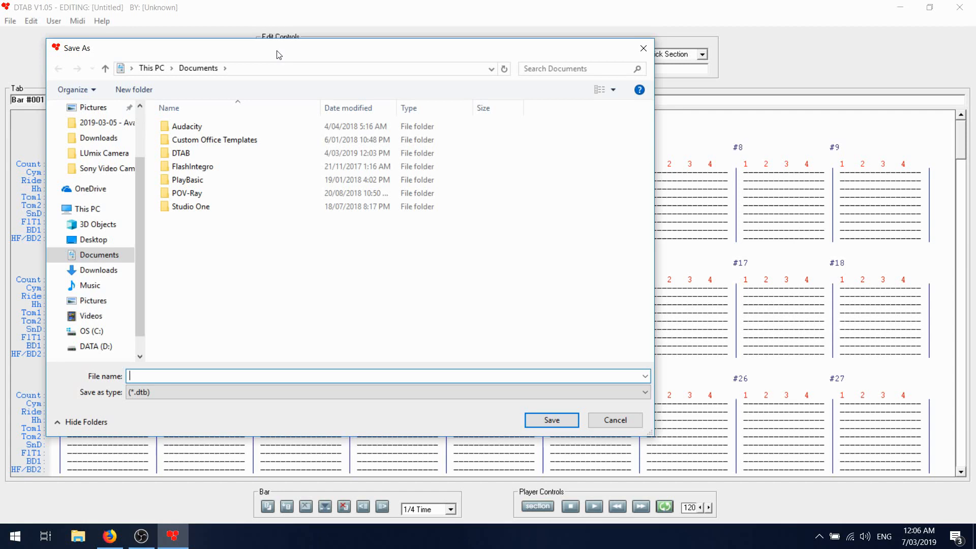
pyautogui.moveTo(279, 54); pyautogui.dragTo(369, 68)
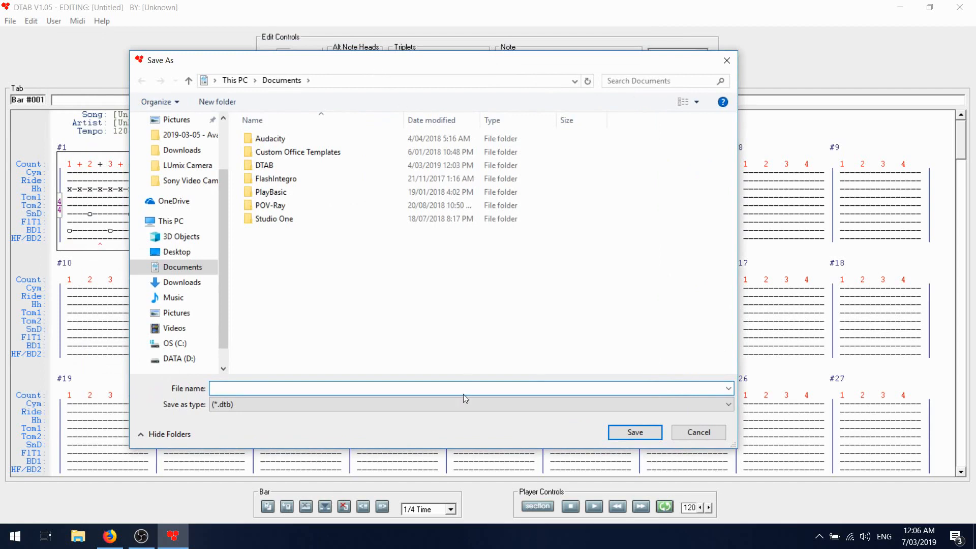
pyautogui.write('Test')
pyautogui.moveTo(480, 66); pyautogui.dragTo(401, 182)
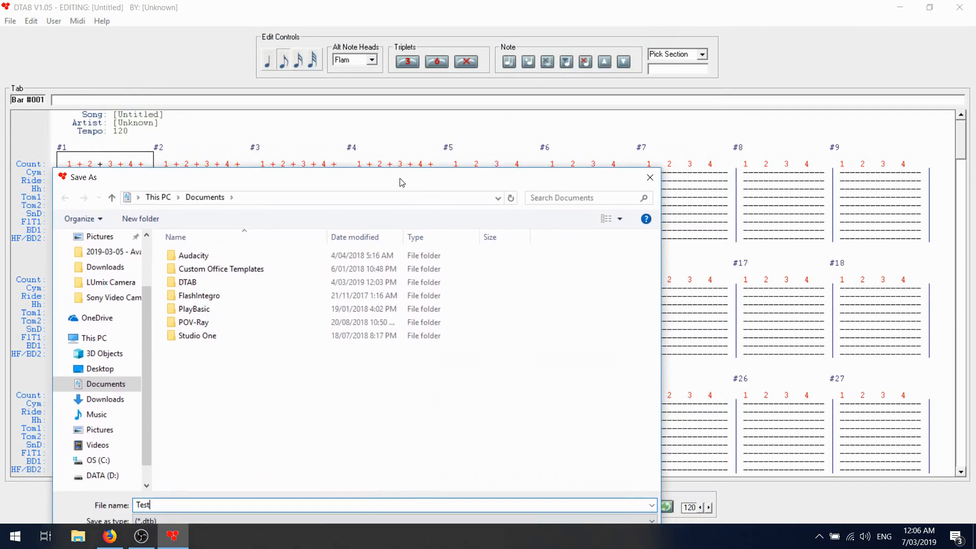
pyautogui.moveTo(312, 173); pyautogui.dragTo(313, 124)
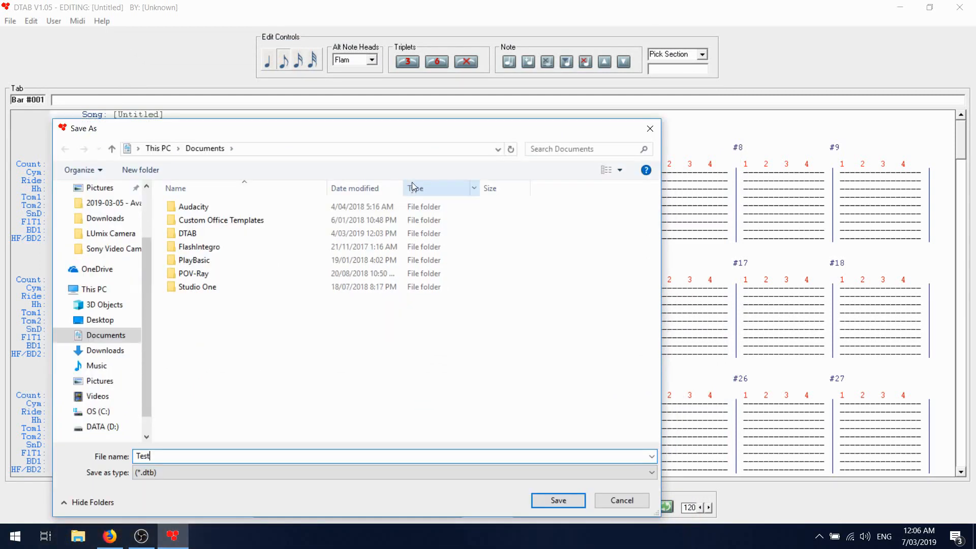
pyautogui.moveTo(429, 137); pyautogui.dragTo(457, 94)
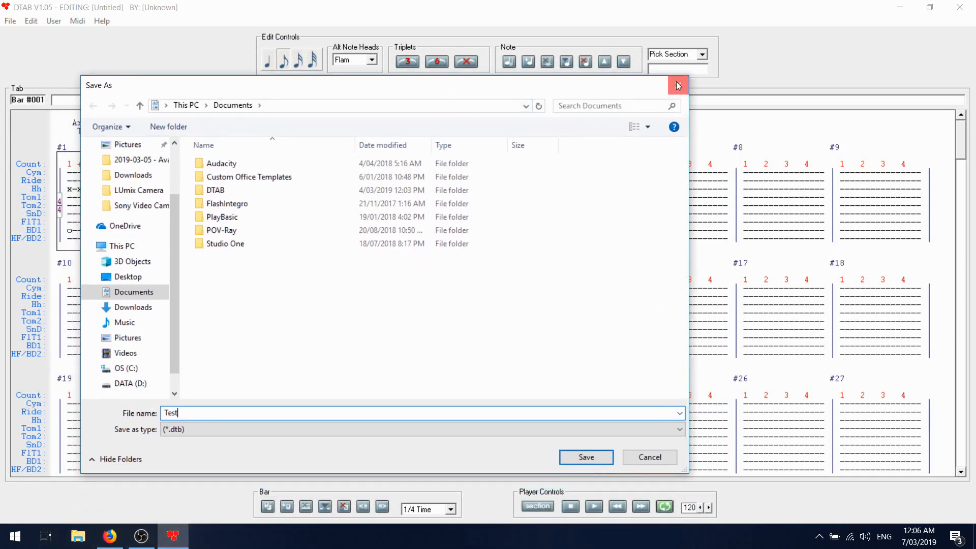
pyautogui.click(678, 86)
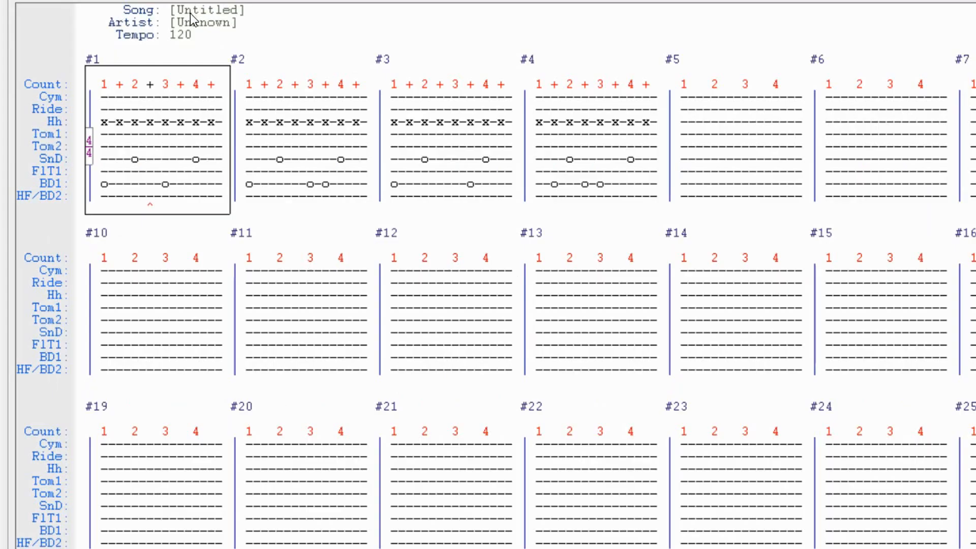
# Open the song title information and set the song title to "First Test"
pyautogui.doubleClick(191, 20)
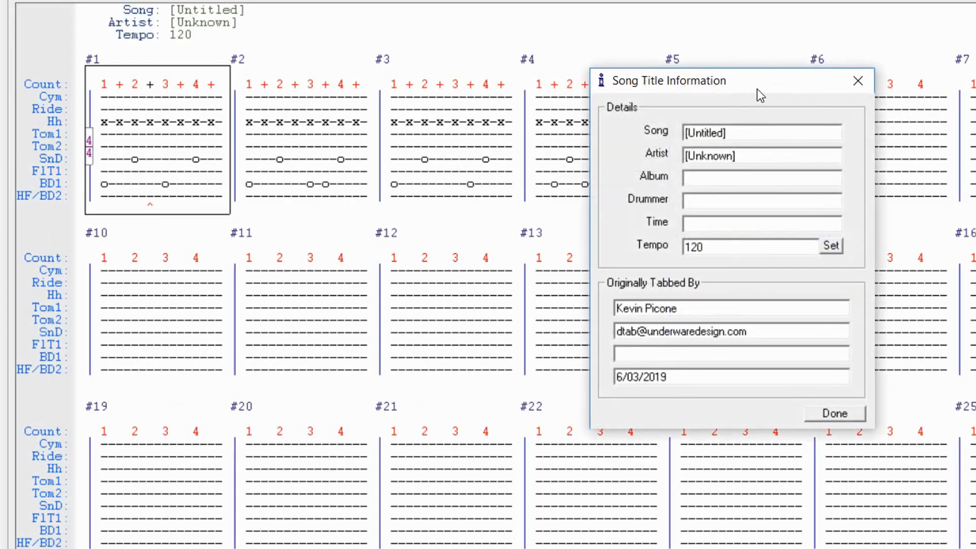
pyautogui.click(761, 136)
pyautogui.press('BackSpace')
pyautogui.press('BackSpace')
pyautogui.press('BackSpace')
pyautogui.press('BackSpace')
pyautogui.press('BackSpace')
pyautogui.press('BackSpace')
pyautogui.press('BackSpace')
pyautogui.press('BackSpace')
pyautogui.press('BackSpace')
pyautogui.press('BackSpace')
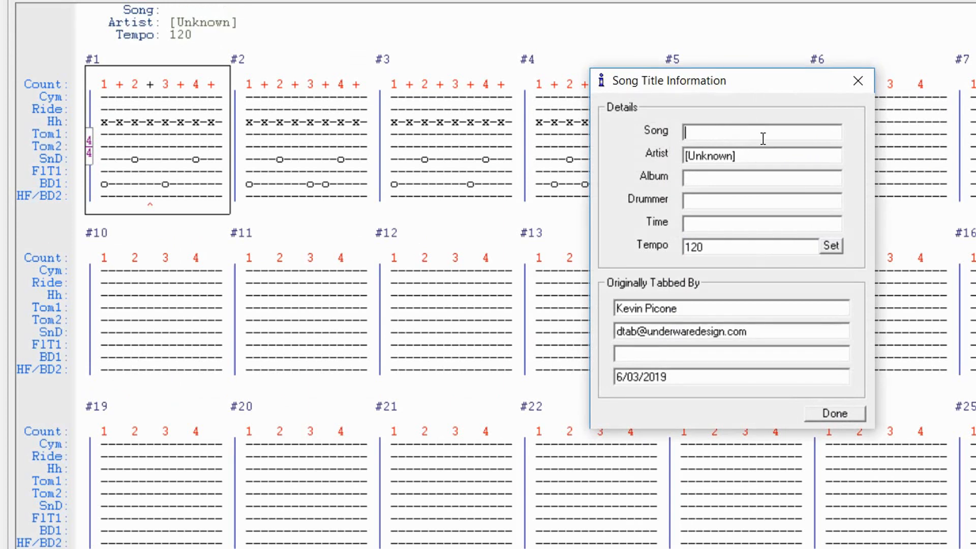
pyautogui.write('First Test')
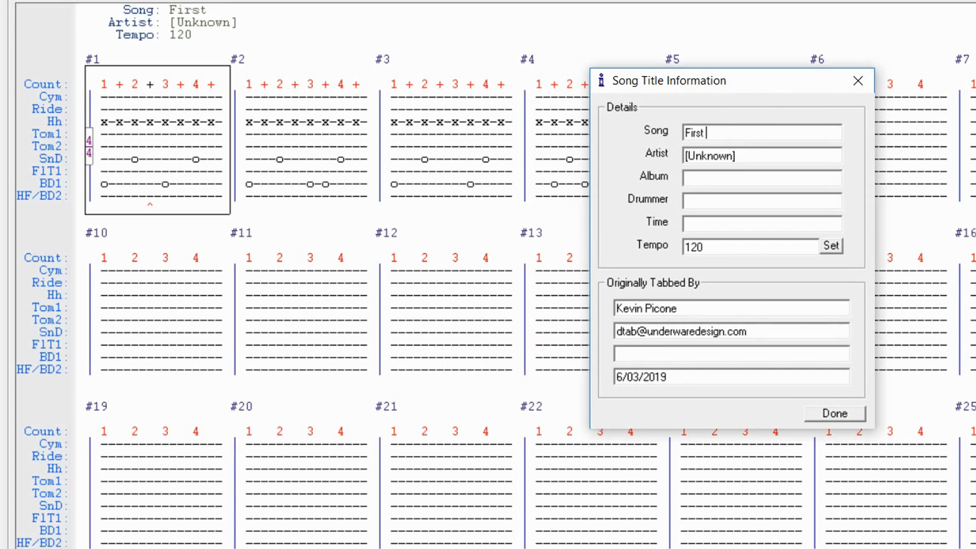
# Set the artist to "Some Idiot" and close the song title information
pyautogui.click(761, 154)
pyautogui.press('BackSpace')
pyautogui.press('BackSpace')
pyautogui.press('BackSpace')
pyautogui.press('BackSpace')
pyautogui.press('BackSpace')
pyautogui.press('BackSpace')
pyautogui.press('BackSpace')
pyautogui.press('BackSpace')
pyautogui.press('BackSpace')
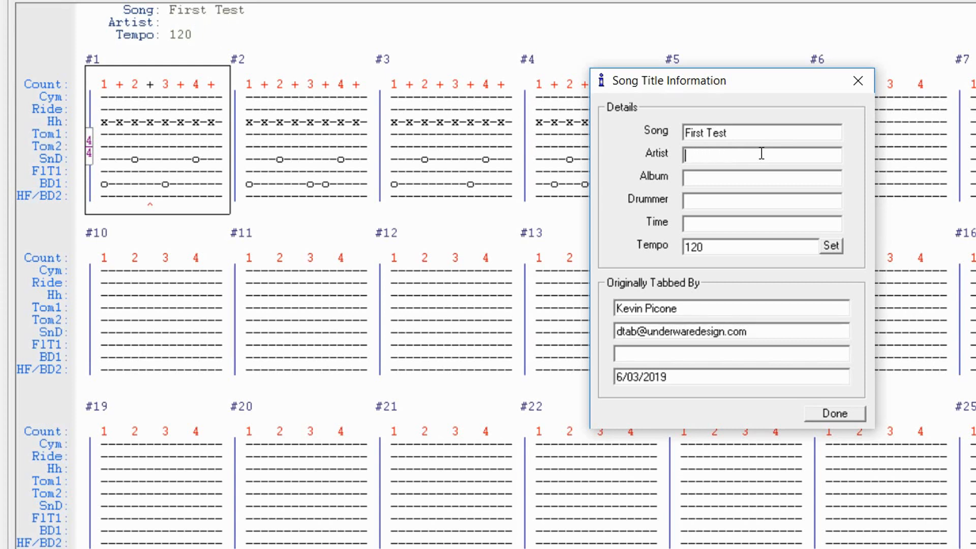
pyautogui.write('Some Idiot')
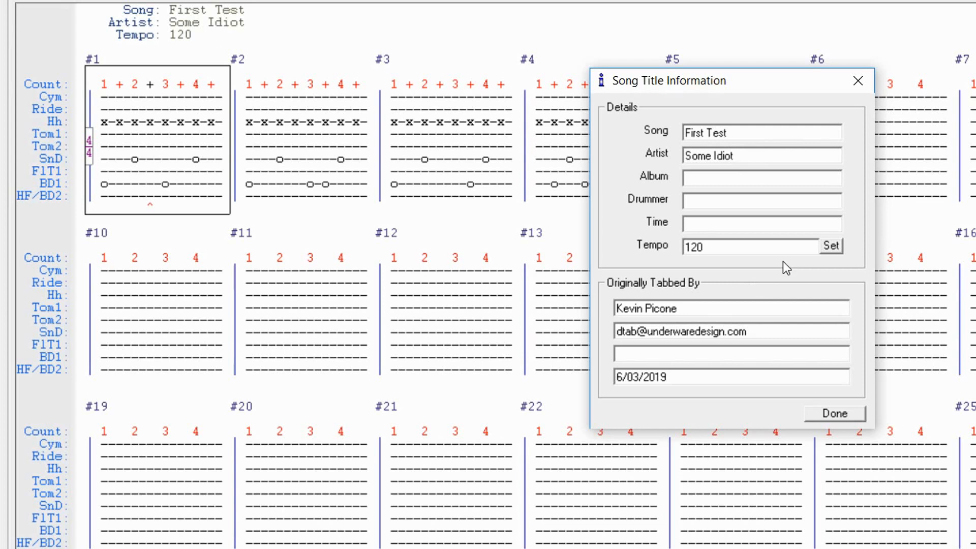
pyautogui.click(837, 415)
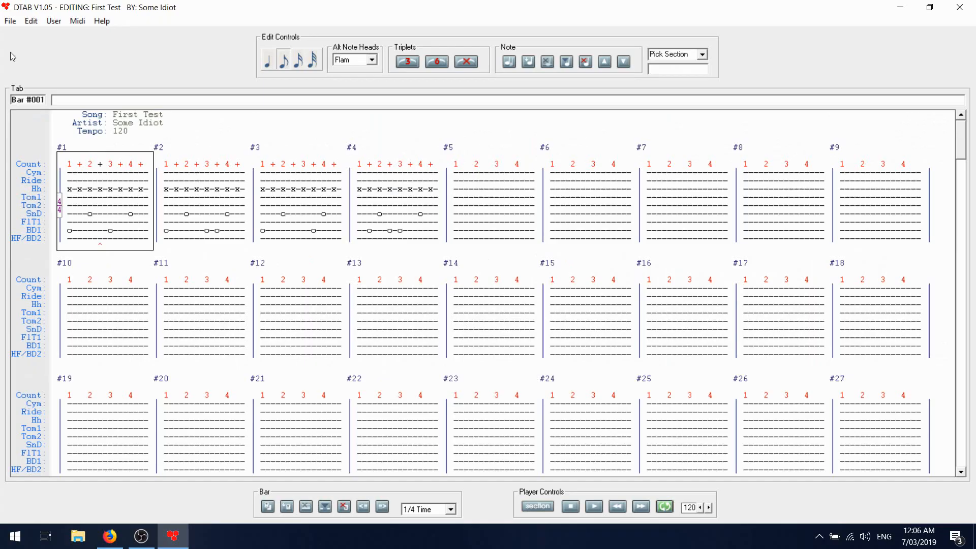
# Save the tab as "Some Idiot - First Test" in the DTAB folder under Documents and start a new blank tab
pyautogui.click(10, 21)
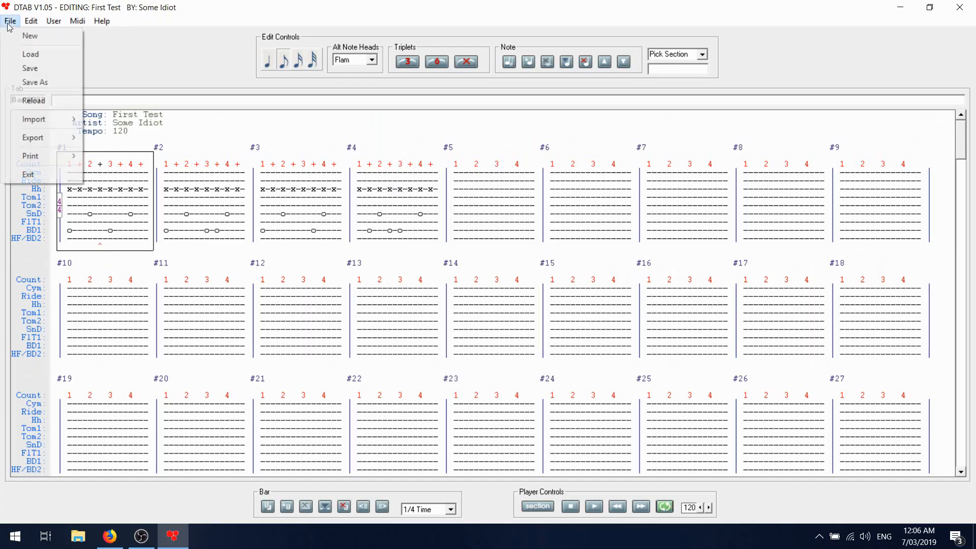
pyautogui.click(47, 88)
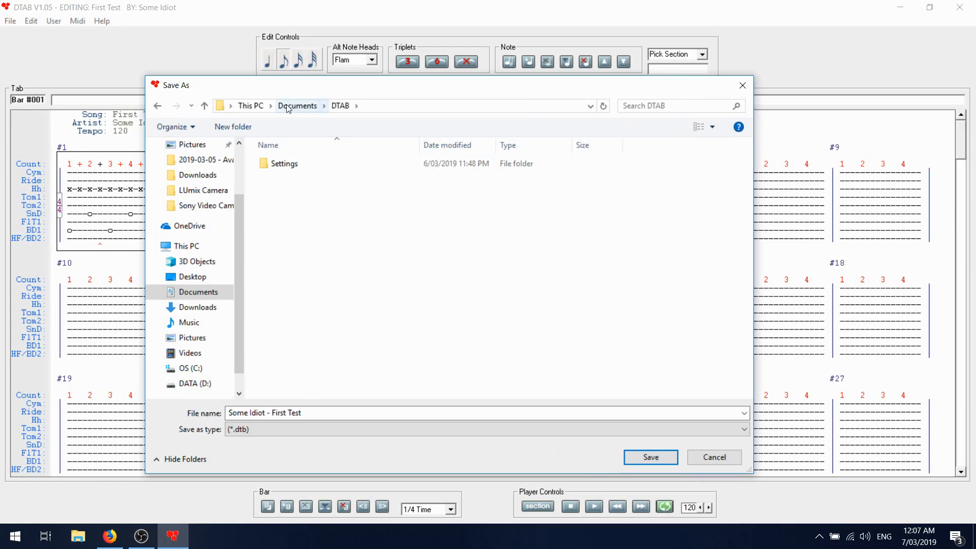
pyautogui.click(650, 457)
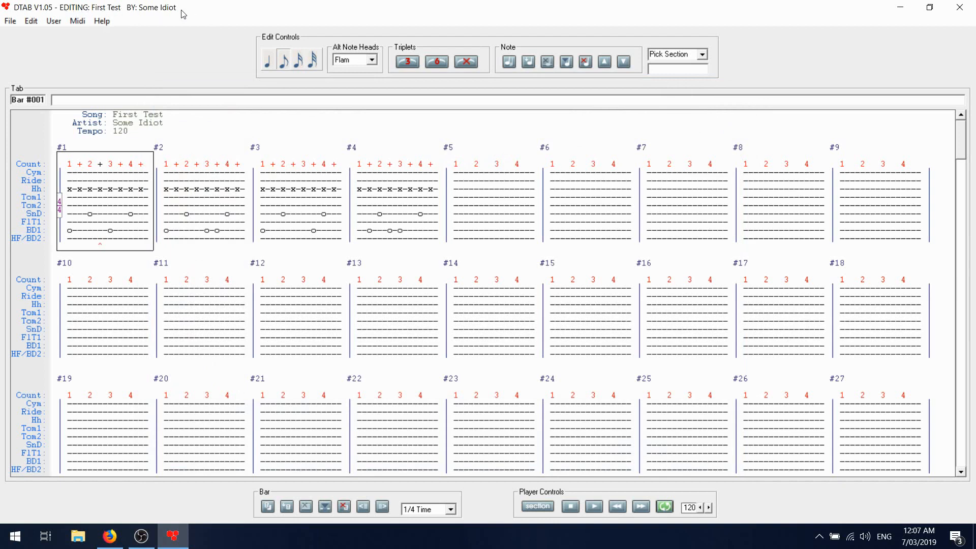
pyautogui.click(10, 21)
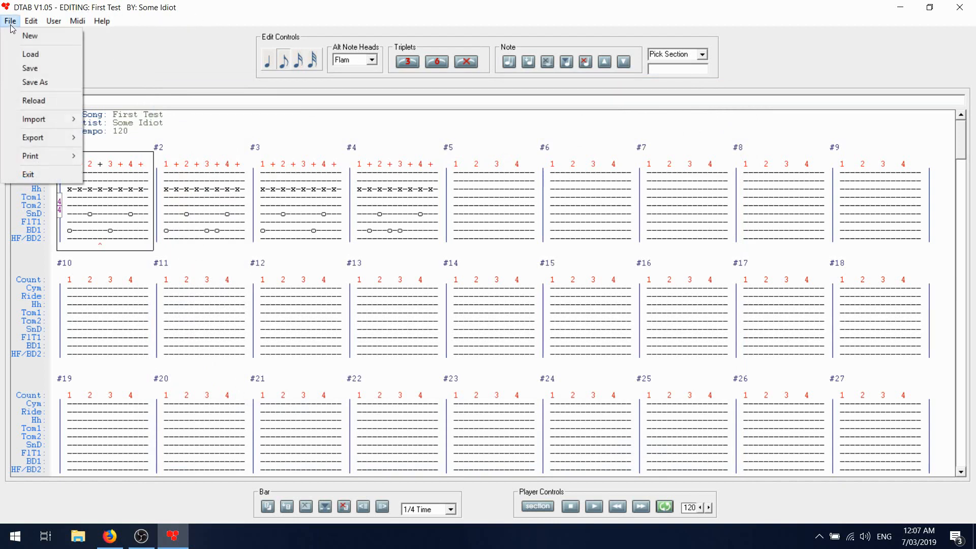
pyautogui.click(35, 40)
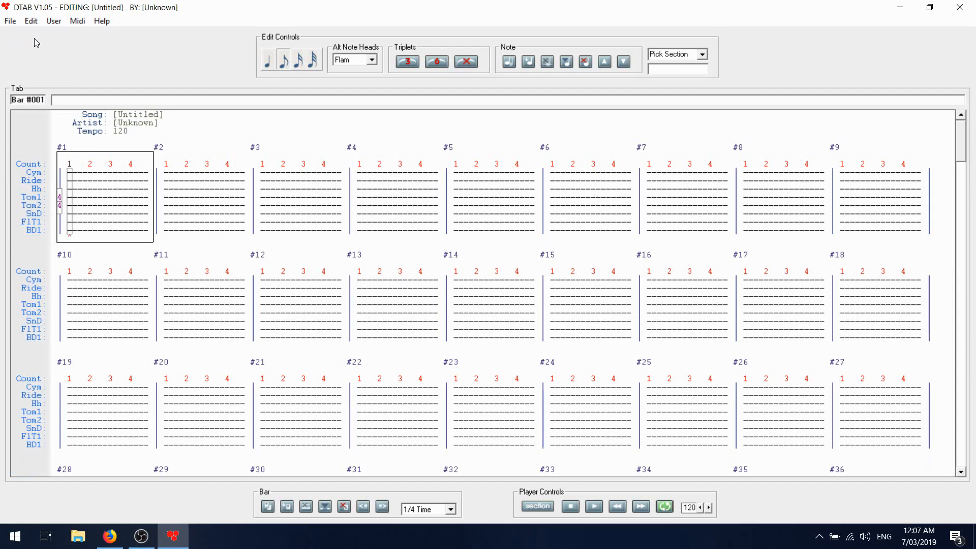
# Reload the recently saved song "Some Idiot - First Test.dtb"
pyautogui.click(10, 22)
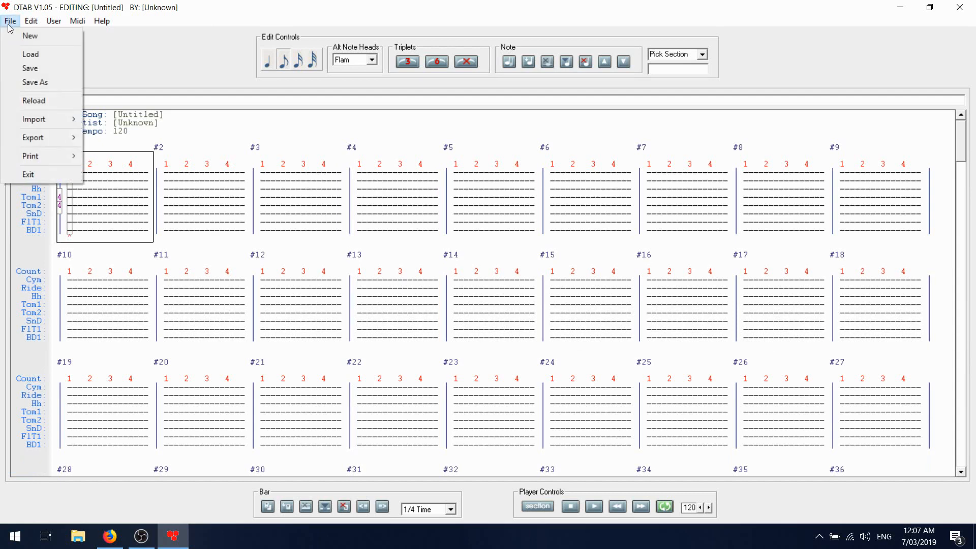
pyautogui.click(39, 101)
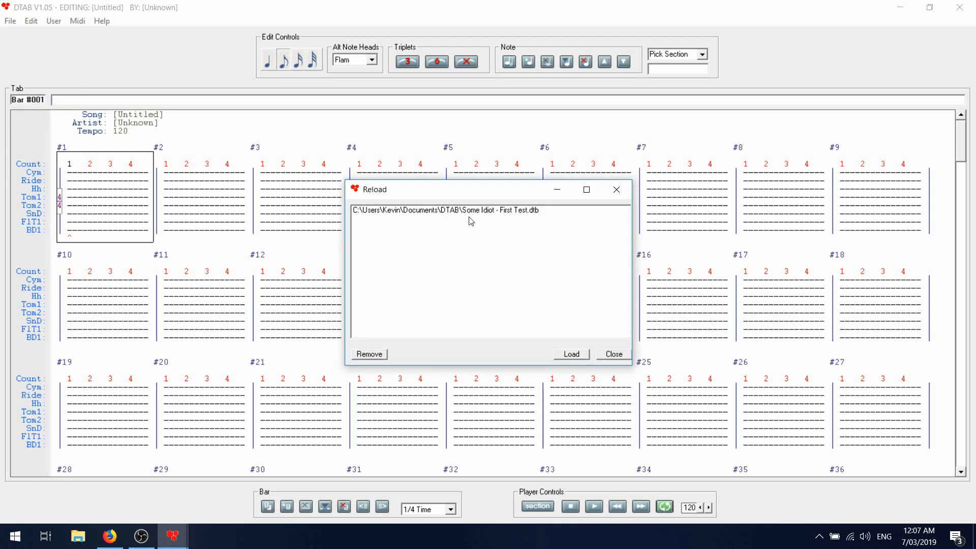
pyautogui.doubleClick(519, 210)
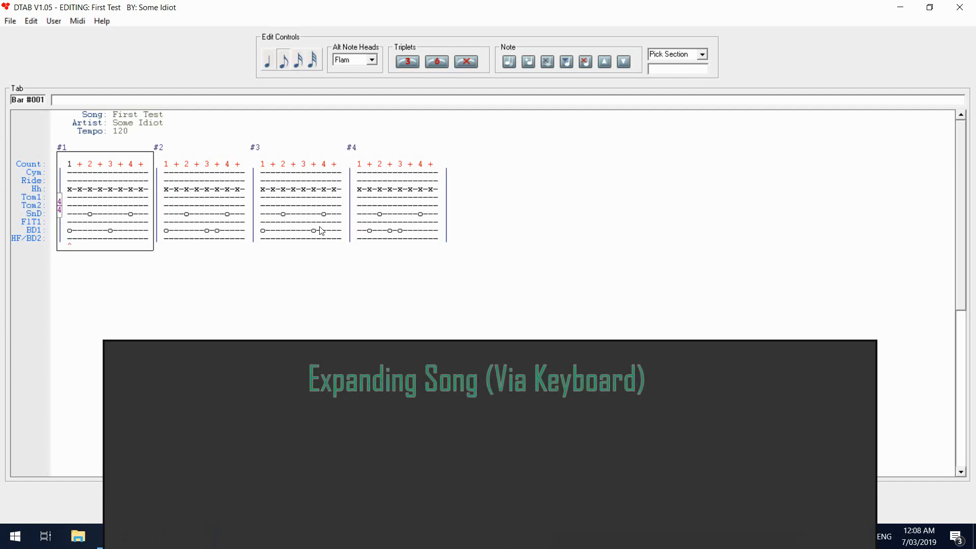
# Select the last bar, bar 4, move the edit cursor past its end and accept expanding the song
pyautogui.click(184, 219)
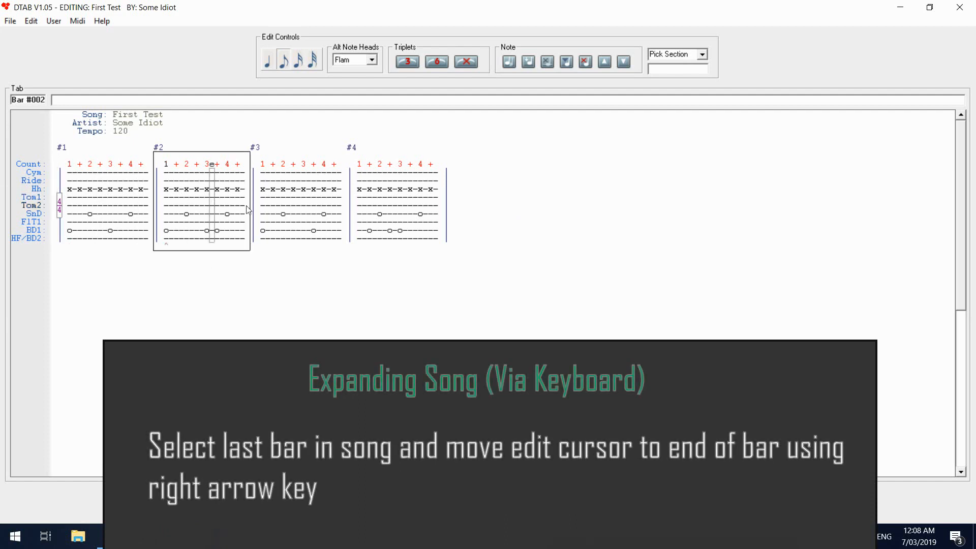
pyautogui.click(320, 204)
pyautogui.click(410, 207)
pyautogui.click(124, 210)
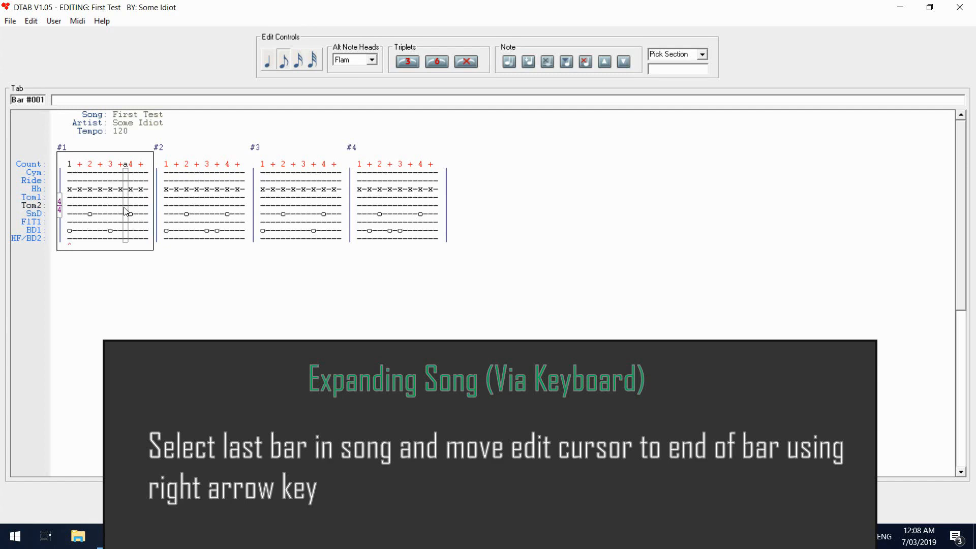
pyautogui.click(401, 207)
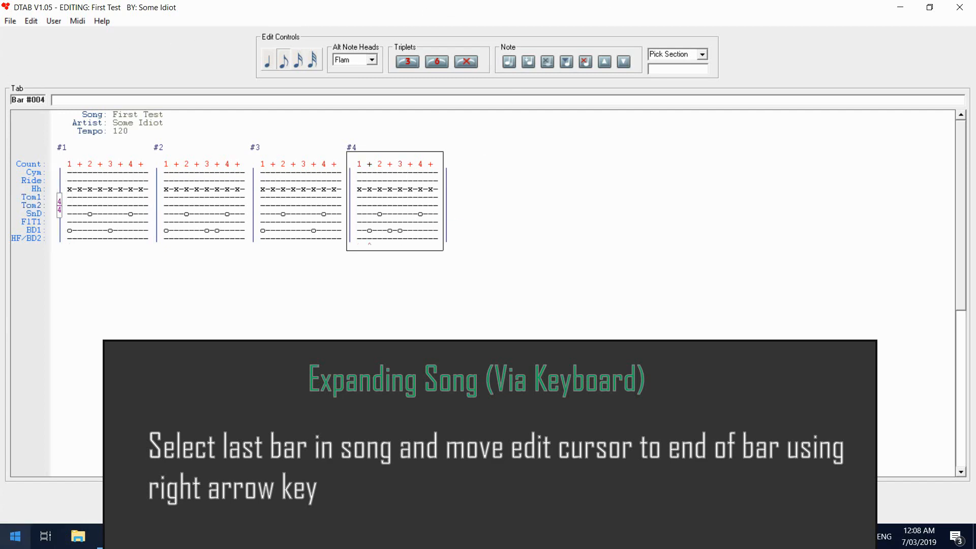
pyautogui.press('Right')
pyautogui.press('Right')
pyautogui.press('Right')
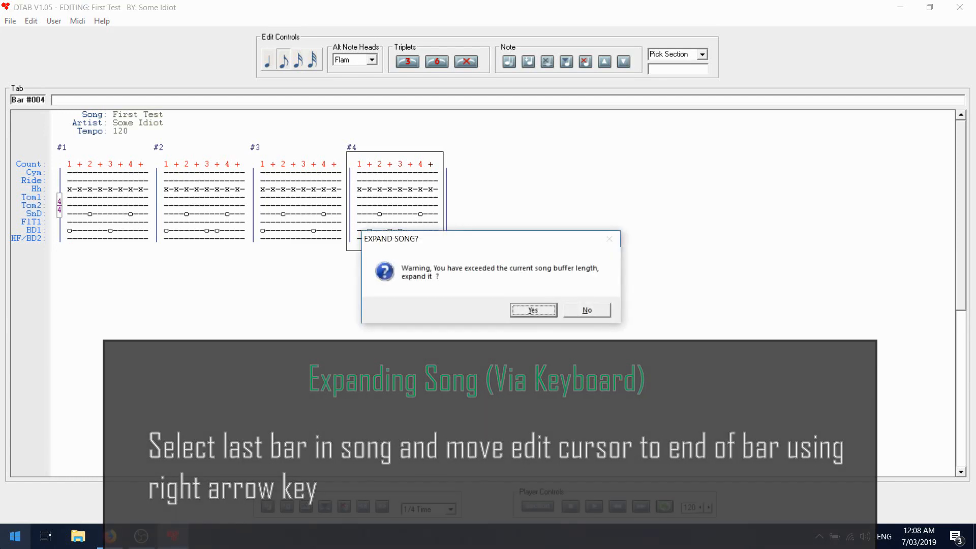
pyautogui.click(534, 314)
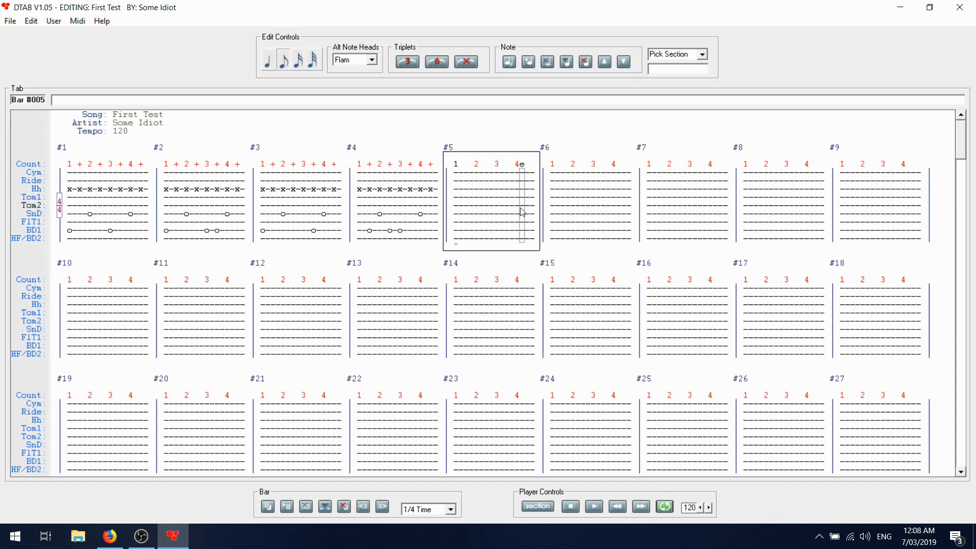
# Check the added empty bars by selecting bars 13, 12 and 5 in turn
pyautogui.click(380, 322)
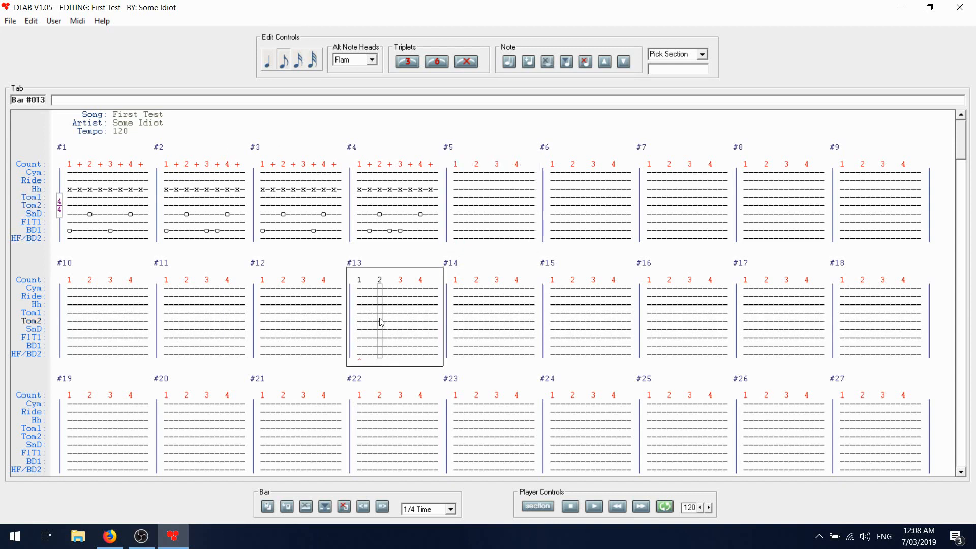
pyautogui.click(299, 333)
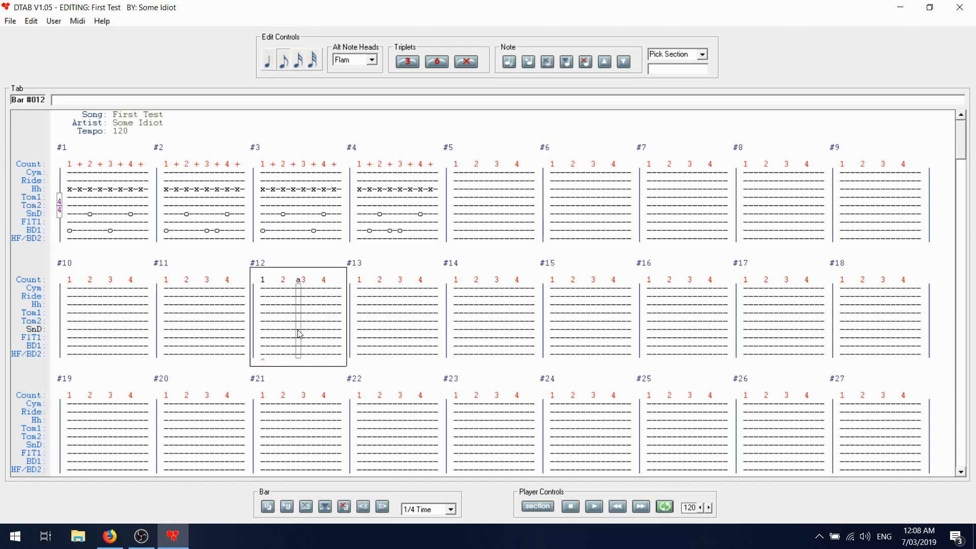
pyautogui.click(491, 197)
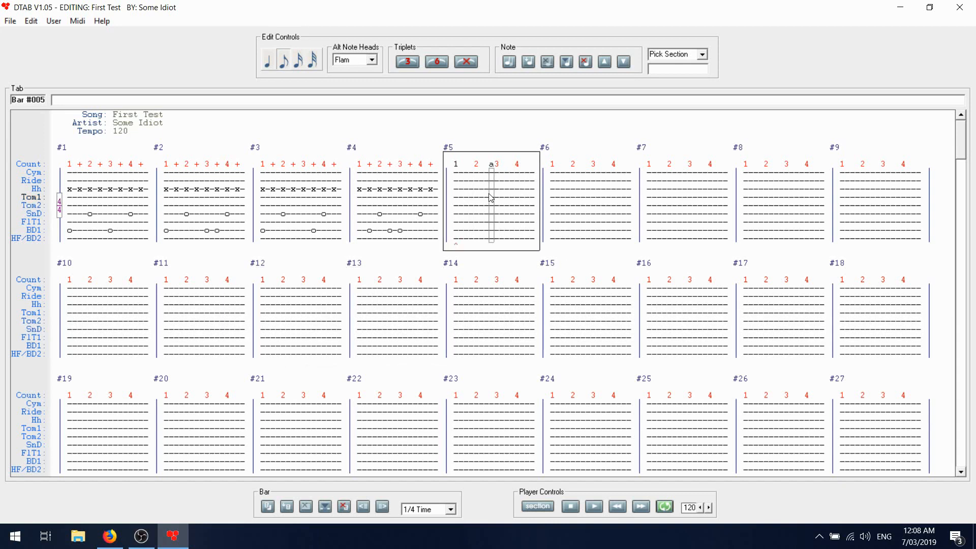
# Open the TAB export settings for the song, preview the export and enlarge the preview window to show all bars
pyautogui.click(11, 21)
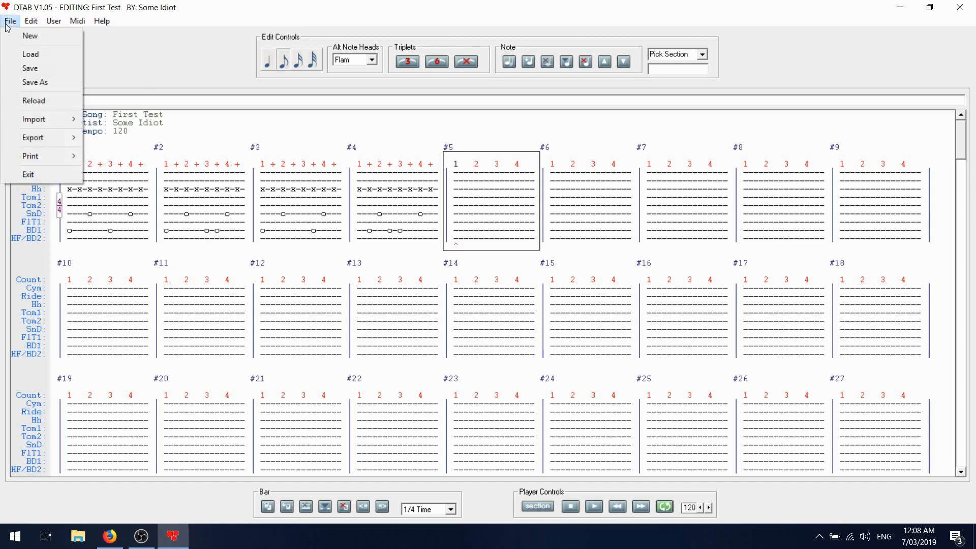
pyautogui.moveTo(50, 142)
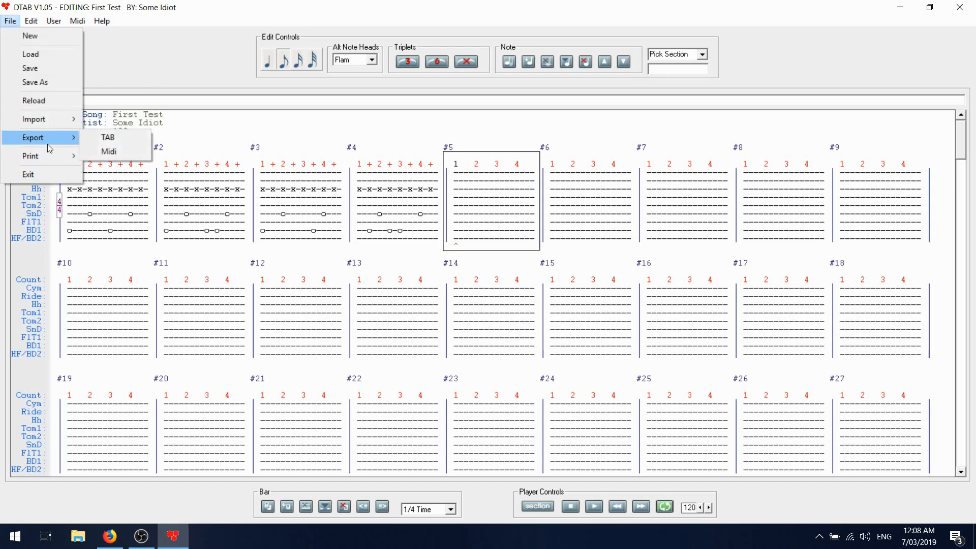
pyautogui.click(119, 143)
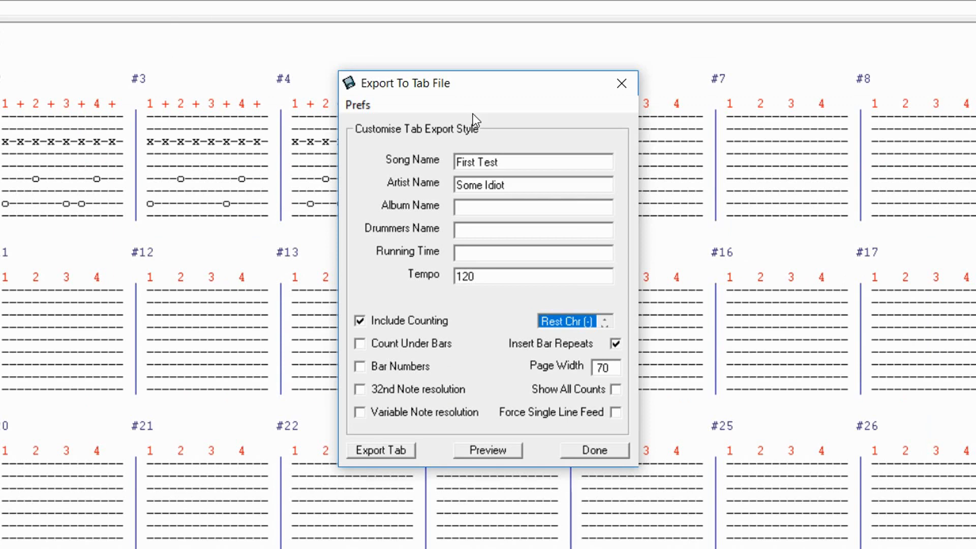
pyautogui.moveTo(491, 90); pyautogui.dragTo(488, 45)
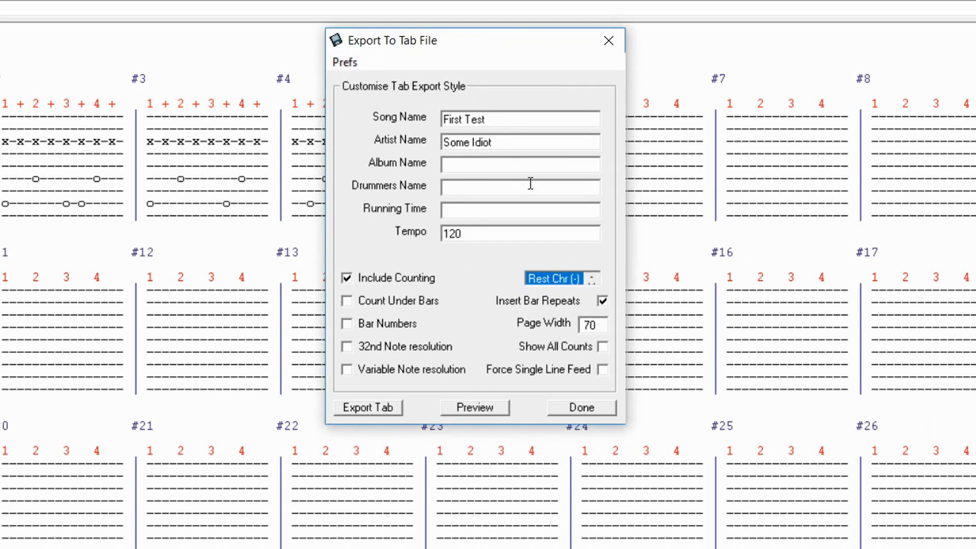
pyautogui.click(535, 162)
pyautogui.click(545, 215)
pyautogui.click(472, 414)
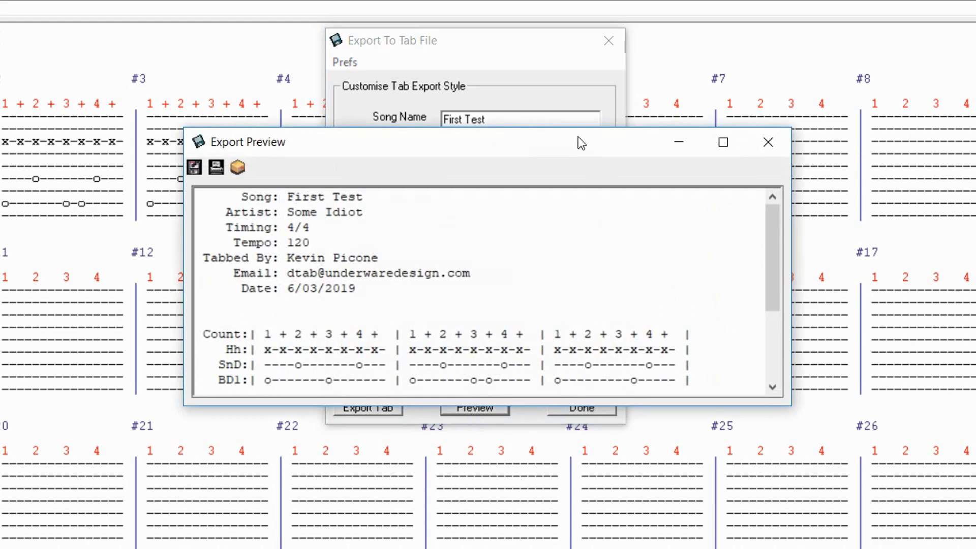
pyautogui.moveTo(581, 143); pyautogui.dragTo(400, 0)
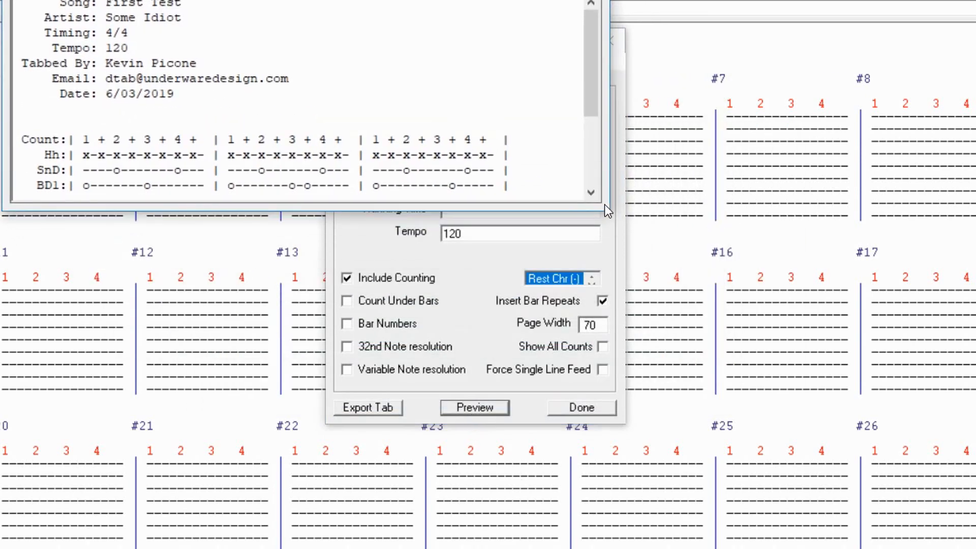
pyautogui.moveTo(608, 208); pyautogui.dragTo(820, 448)
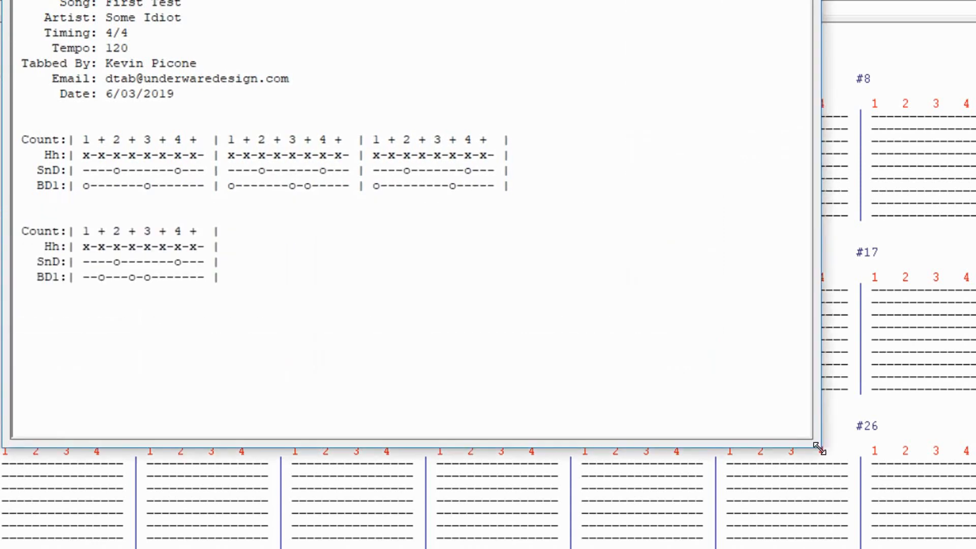
pyautogui.moveTo(414, 0); pyautogui.dragTo(473, 0)
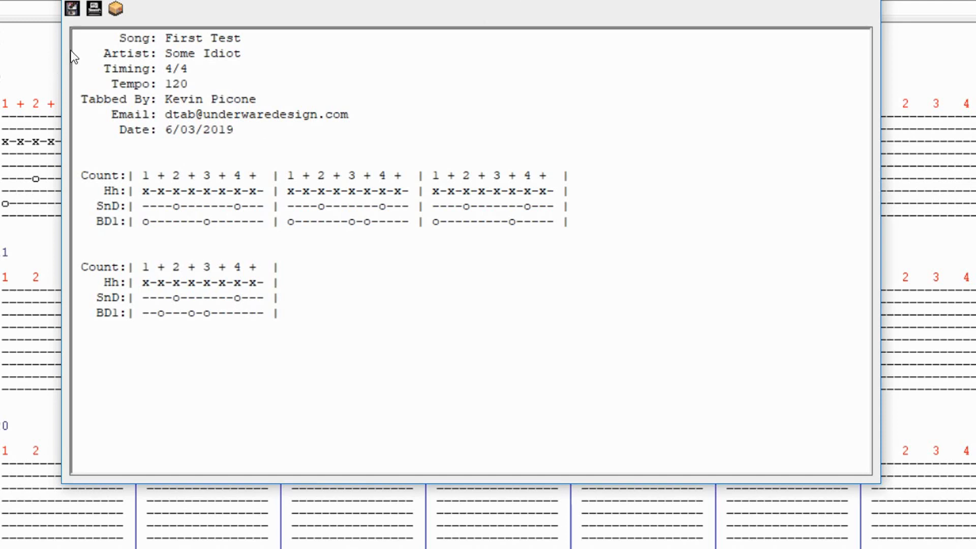
# Highlight the song details header and the drum tab bars in the export preview, and clear the selection
pyautogui.moveTo(74, 34); pyautogui.dragTo(135, 153)
pyautogui.click(285, 146)
pyautogui.click(83, 39)
pyautogui.moveTo(82, 39); pyautogui.dragTo(300, 152)
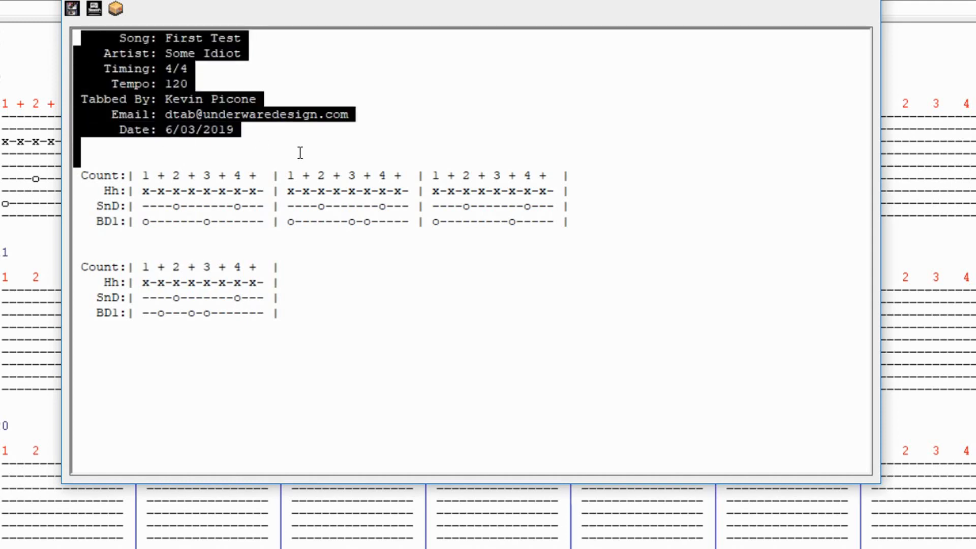
pyautogui.moveTo(82, 154); pyautogui.dragTo(260, 402)
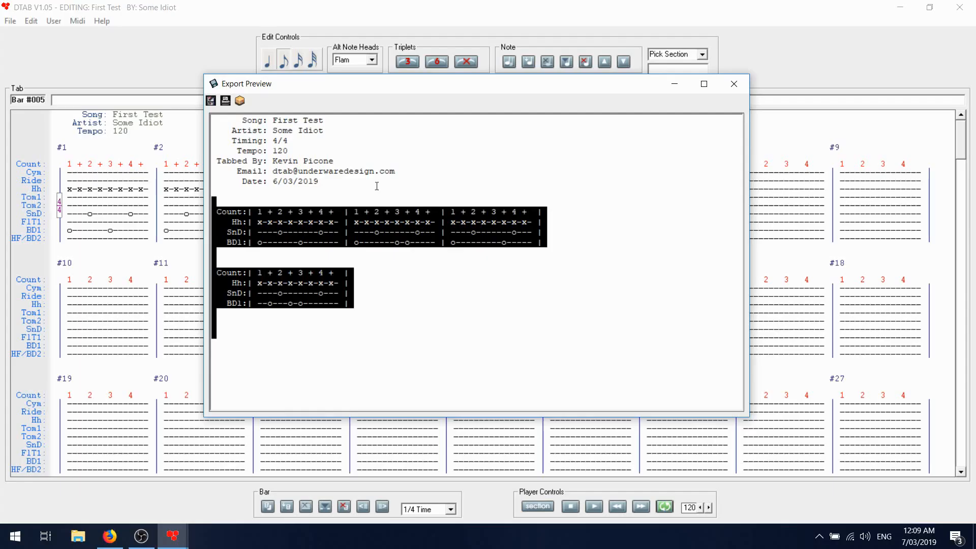
pyautogui.click(452, 151)
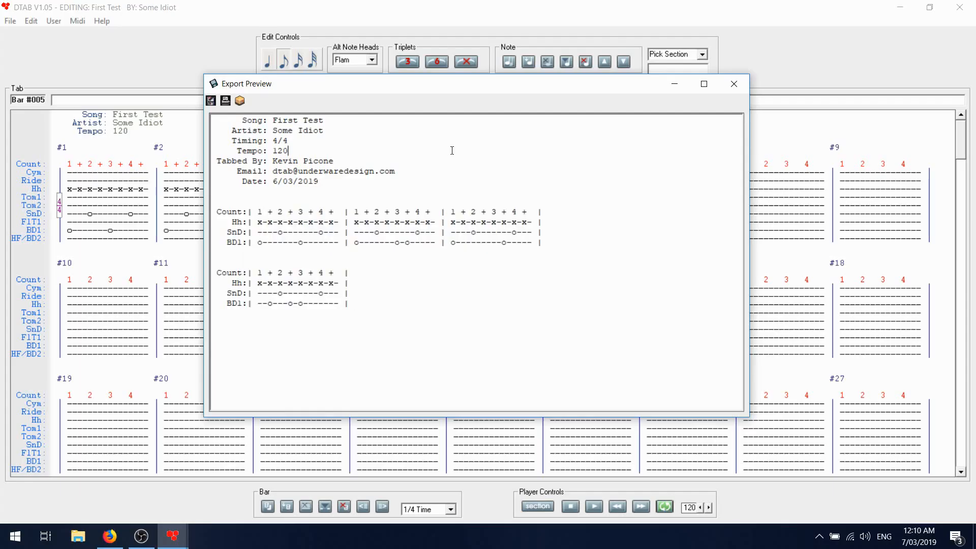
# Save the previewed tab as "Some Idiot - First Test-TAB.txt" in the DTAB folder and close the preview
pyautogui.click(210, 101)
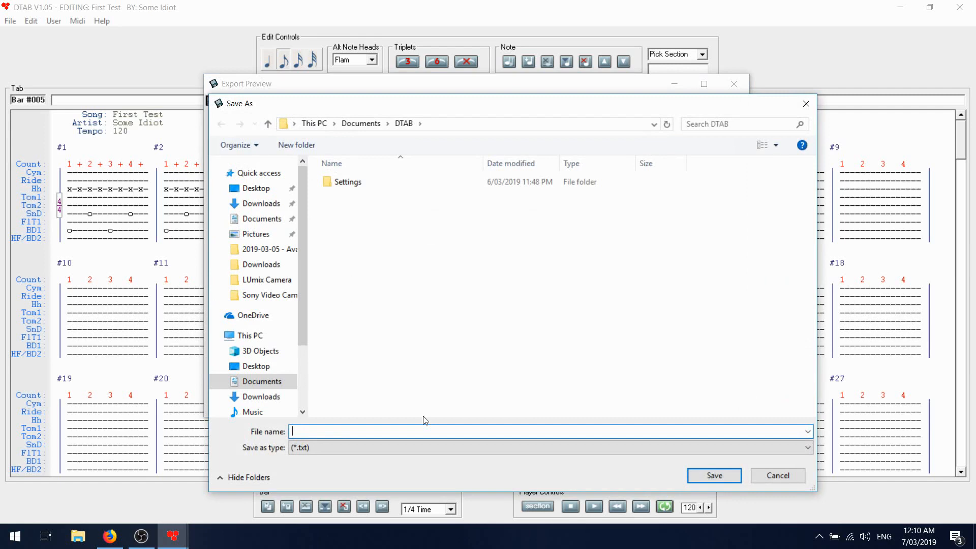
pyautogui.write('Some')
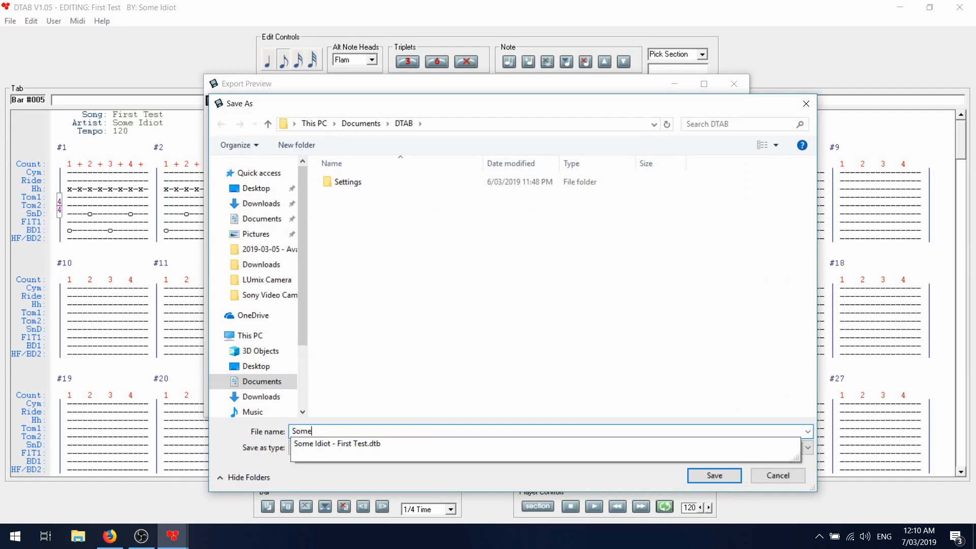
pyautogui.click(432, 447)
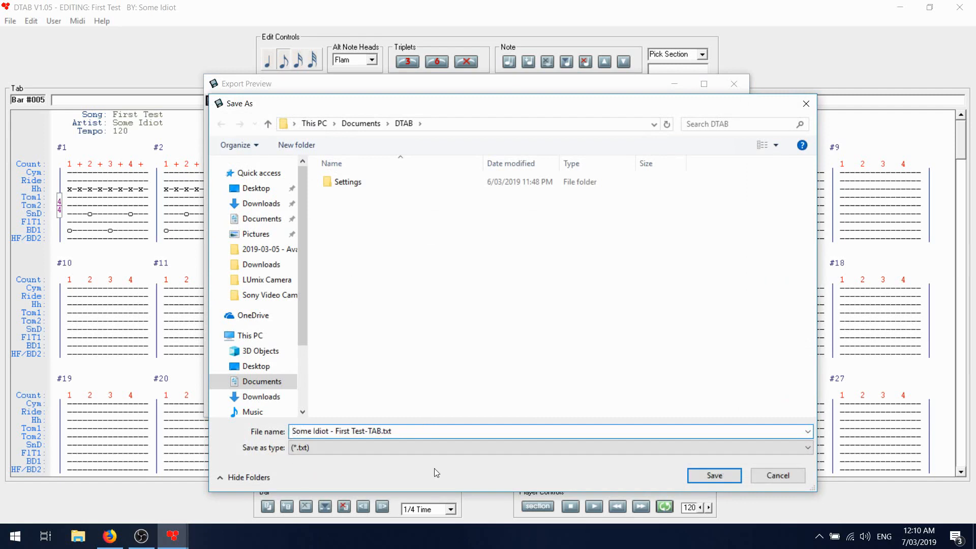
pyautogui.click(706, 477)
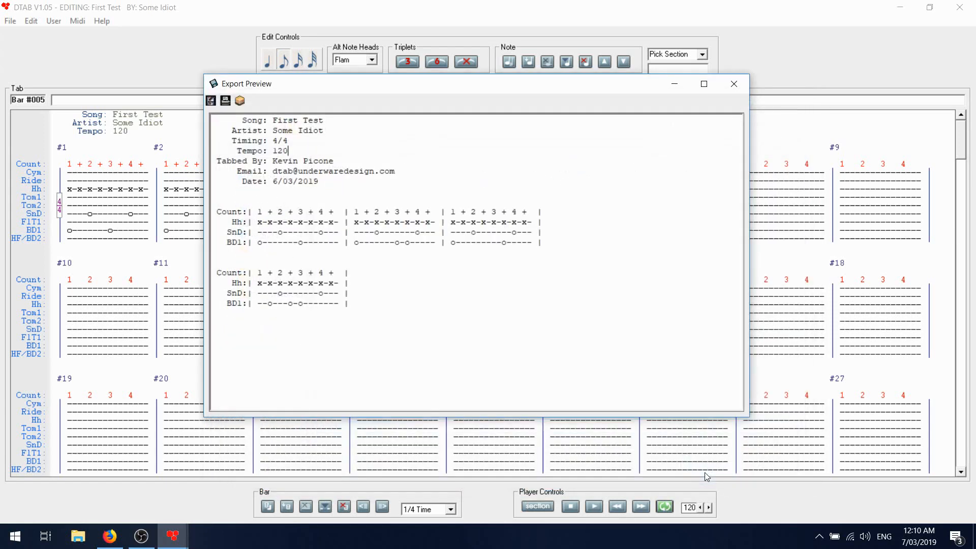
pyautogui.click(734, 84)
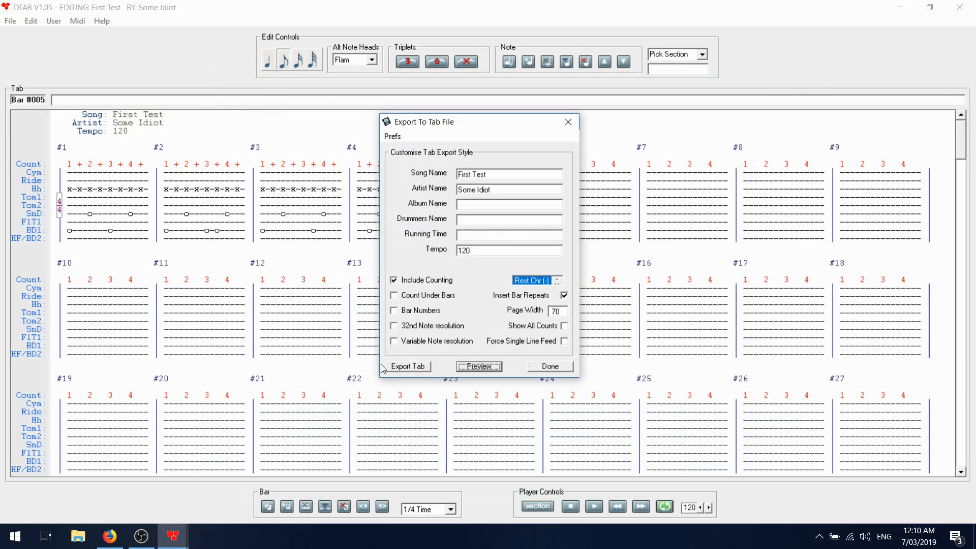
# Export the tab directly from the export settings as a text file named "Some Idiot - First Test" in the DTAB folder
pyautogui.click(417, 370)
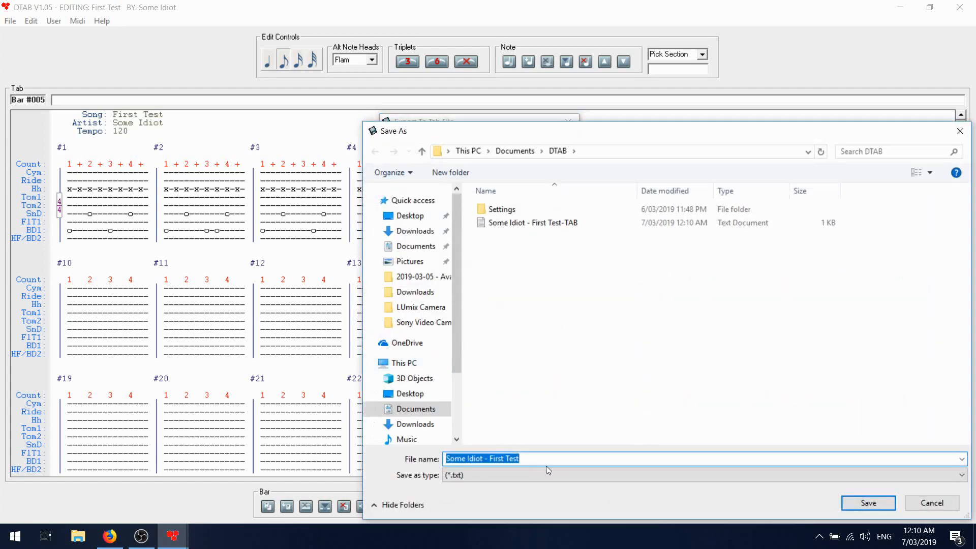
pyautogui.moveTo(723, 135); pyautogui.dragTo(529, 81)
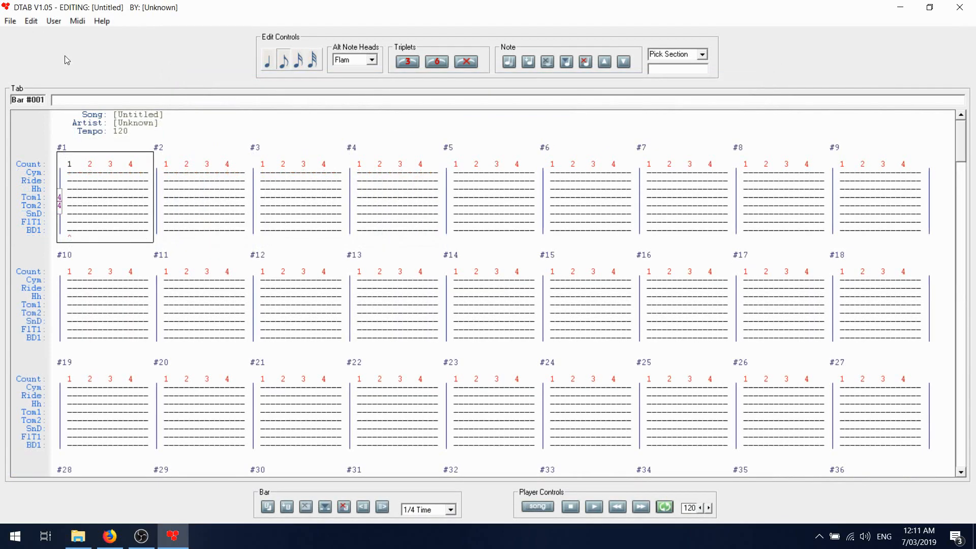
# Open the drum tab import window and load the text file "Some Idiot - First Test" from the DTAB folder into it
pyautogui.click(10, 22)
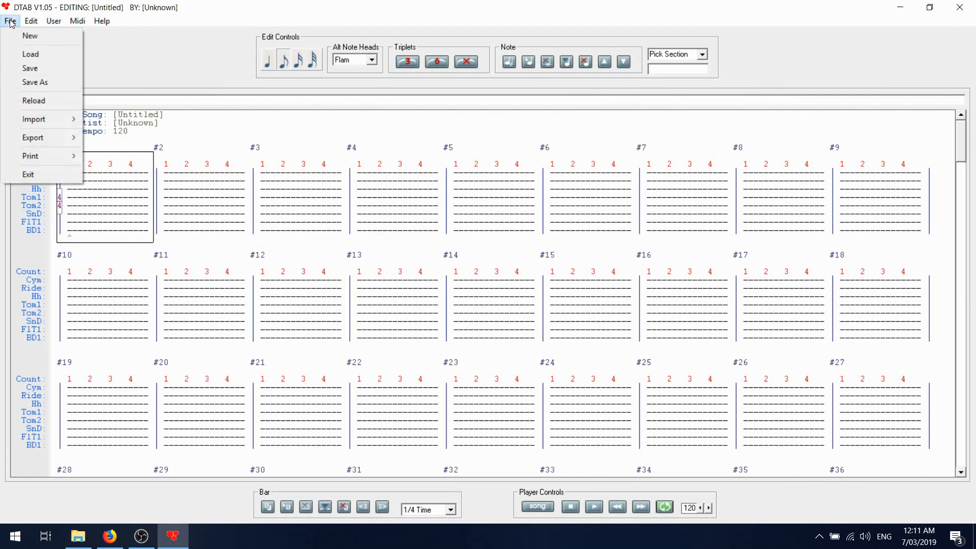
pyautogui.moveTo(46, 120)
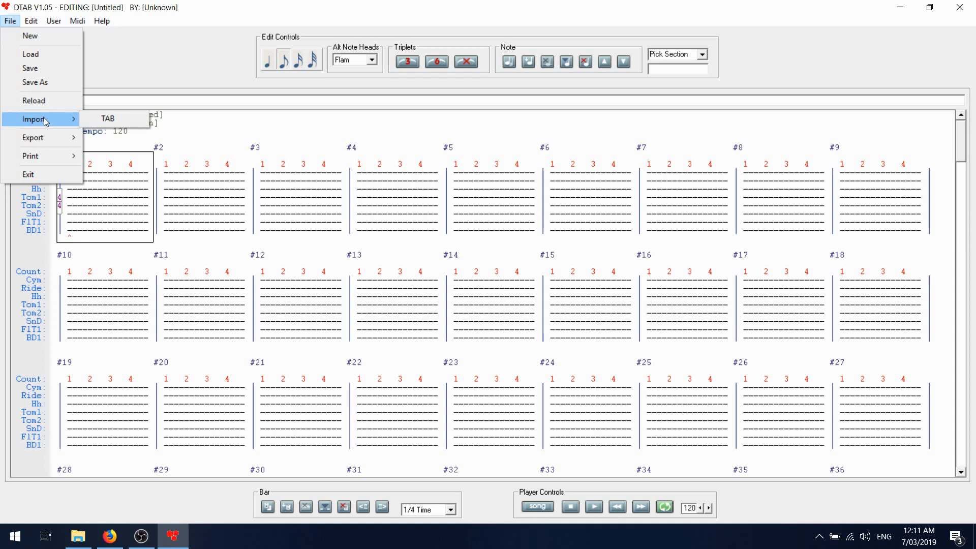
pyautogui.click(109, 118)
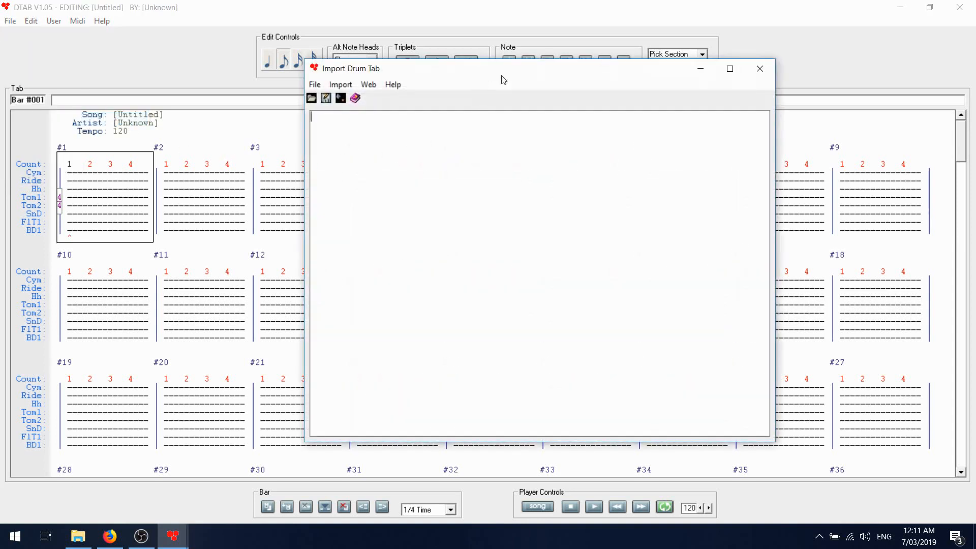
pyautogui.moveTo(506, 78); pyautogui.dragTo(492, 78)
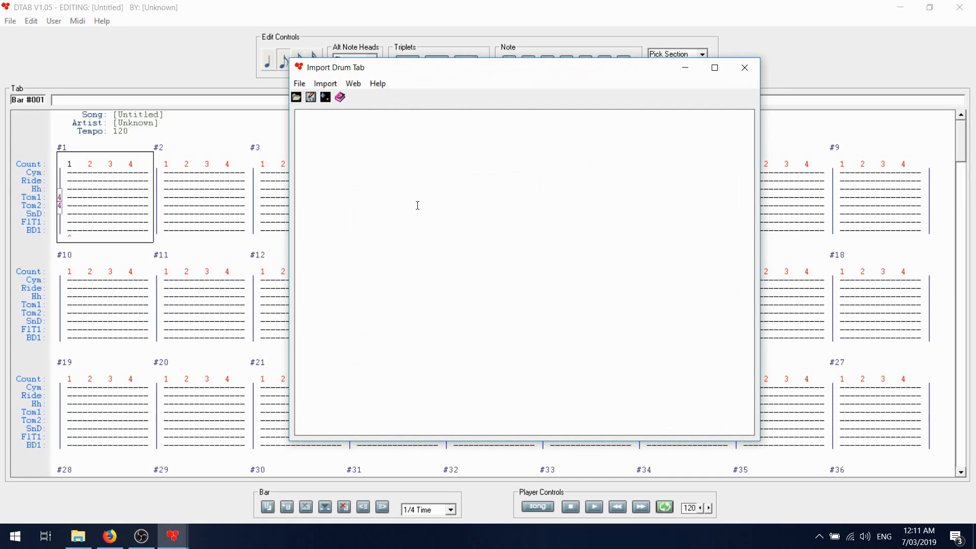
pyautogui.click(299, 84)
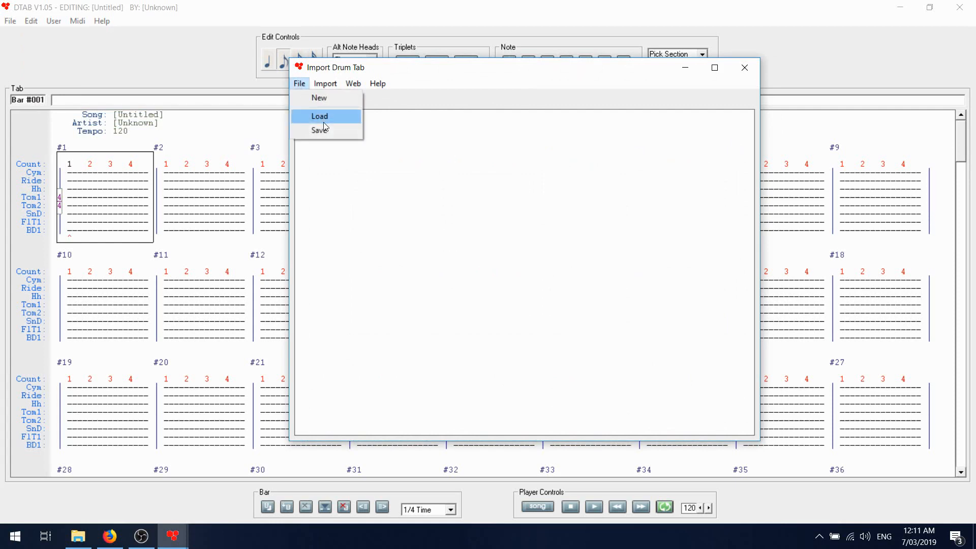
pyautogui.click(324, 122)
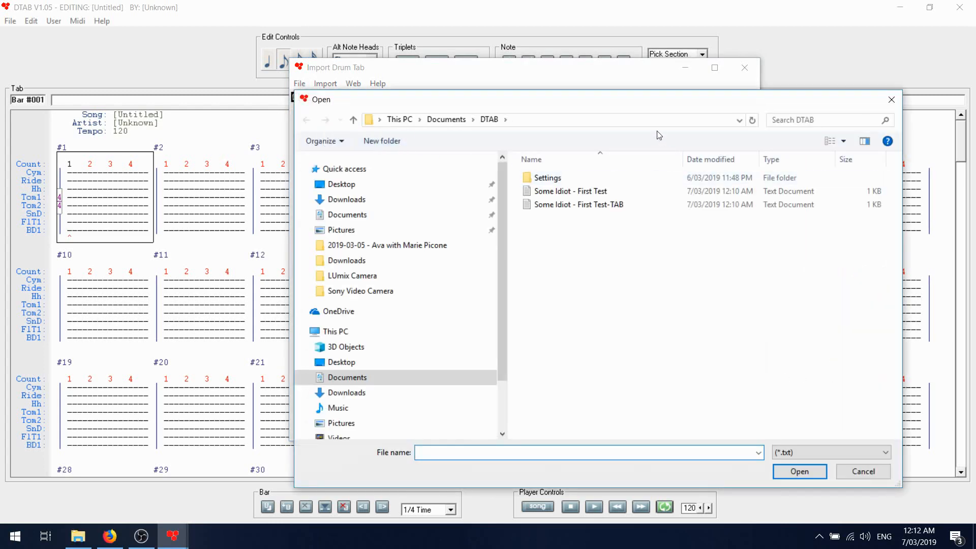
pyautogui.moveTo(656, 100); pyautogui.dragTo(577, 88)
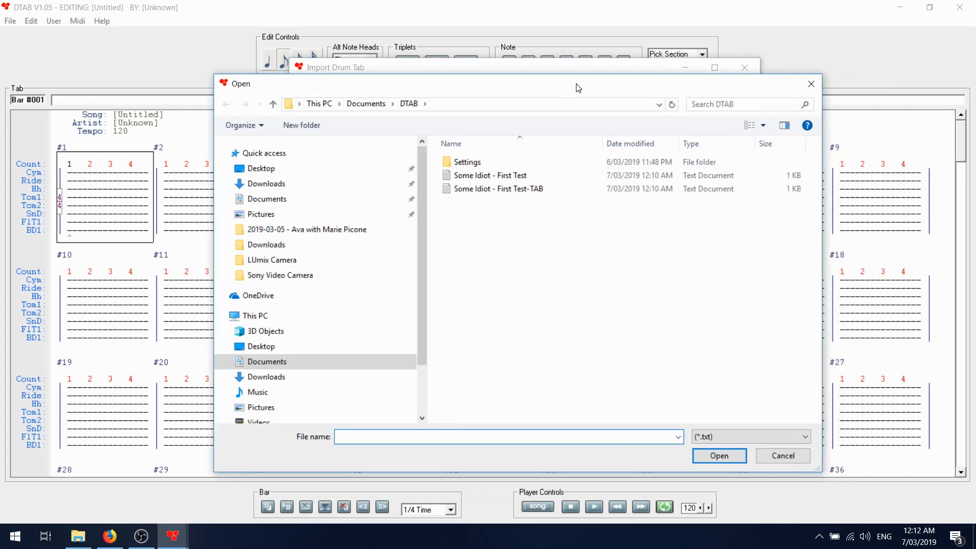
pyautogui.doubleClick(472, 176)
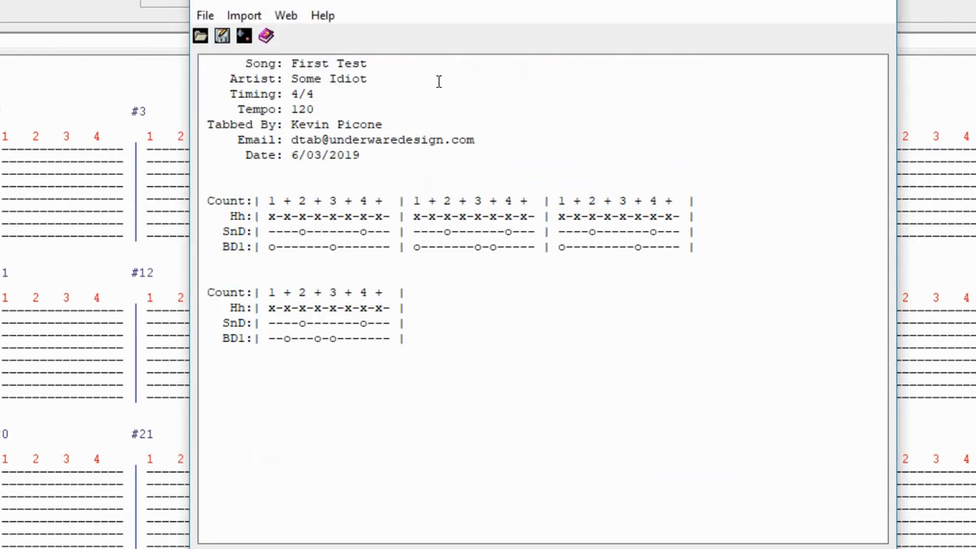
# Insert three blank lines above the song header in the import text and delete the Tempo and Email lines
pyautogui.press('Return')
pyautogui.press('Return')
pyautogui.press('Return')
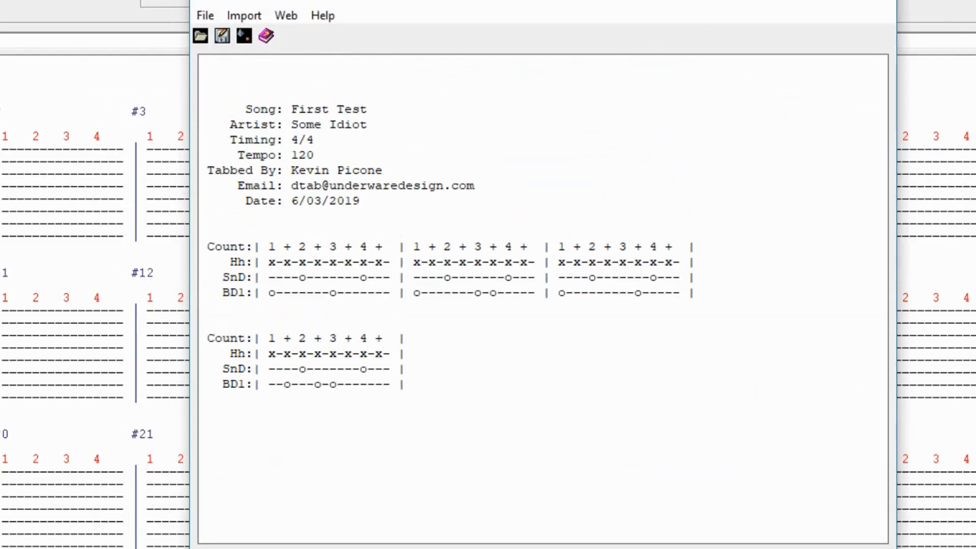
pyautogui.click(201, 155)
pyautogui.press('Delete')
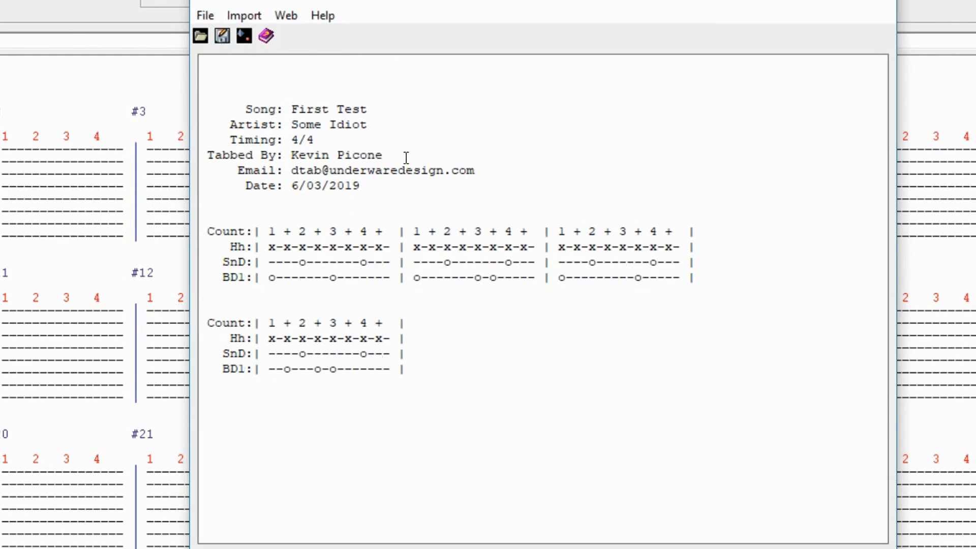
pyautogui.moveTo(198, 170); pyautogui.dragTo(526, 177)
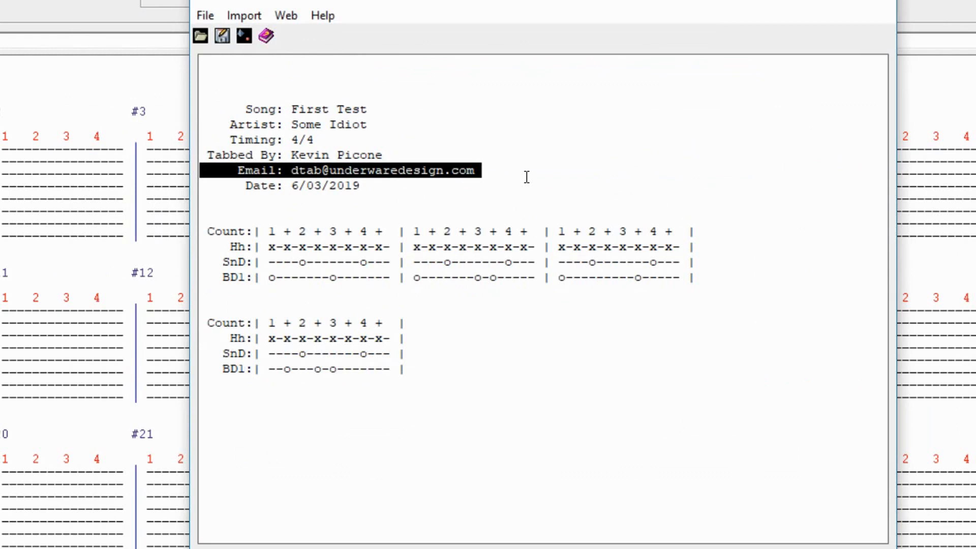
pyautogui.press('Delete')
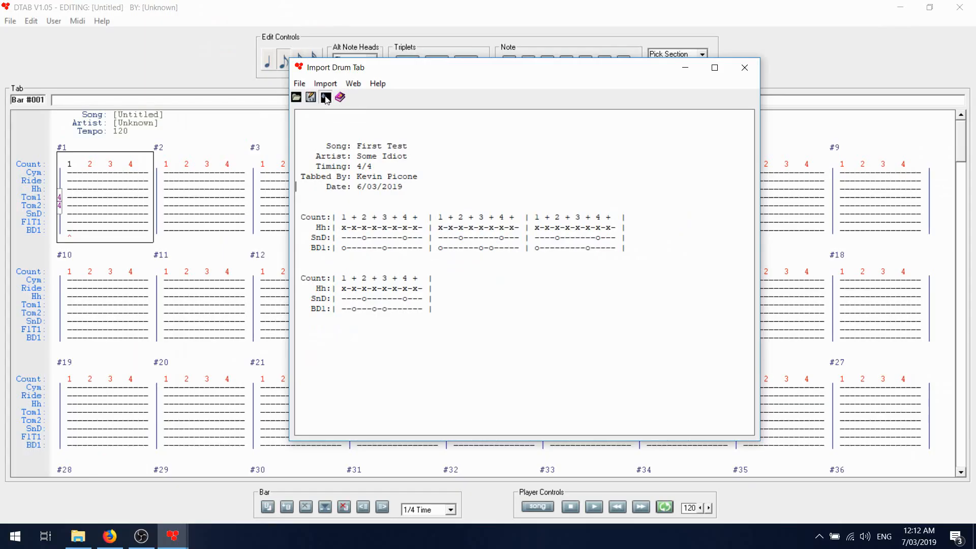
# Import the edited text into the tab editor, and play the imported tab from bar 1 before stopping playback
pyautogui.click(244, 37)
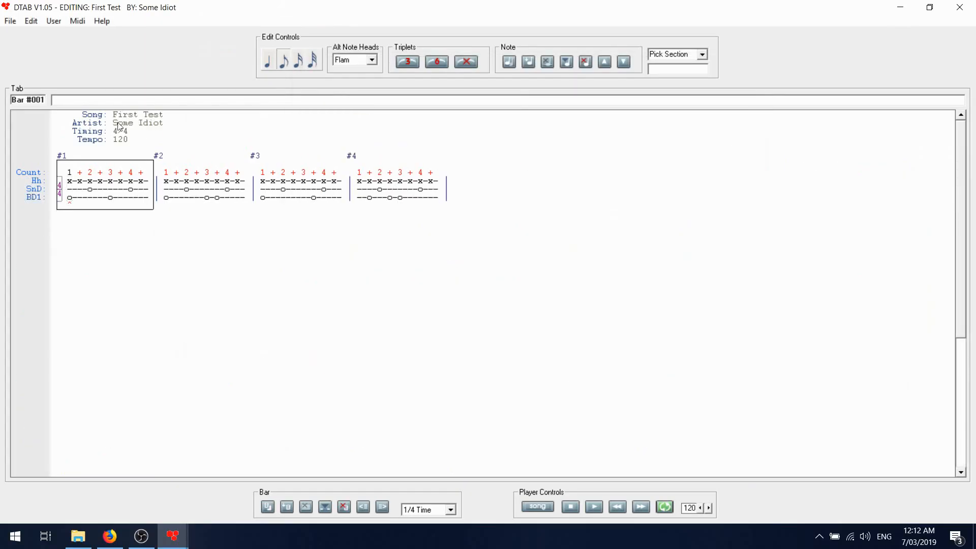
pyautogui.click(105, 197)
pyautogui.click(591, 507)
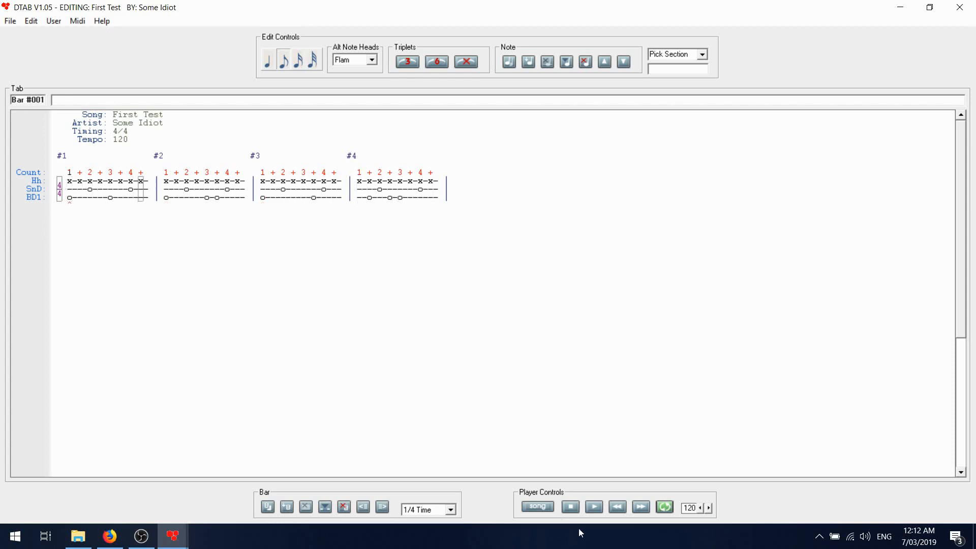
pyautogui.click(570, 507)
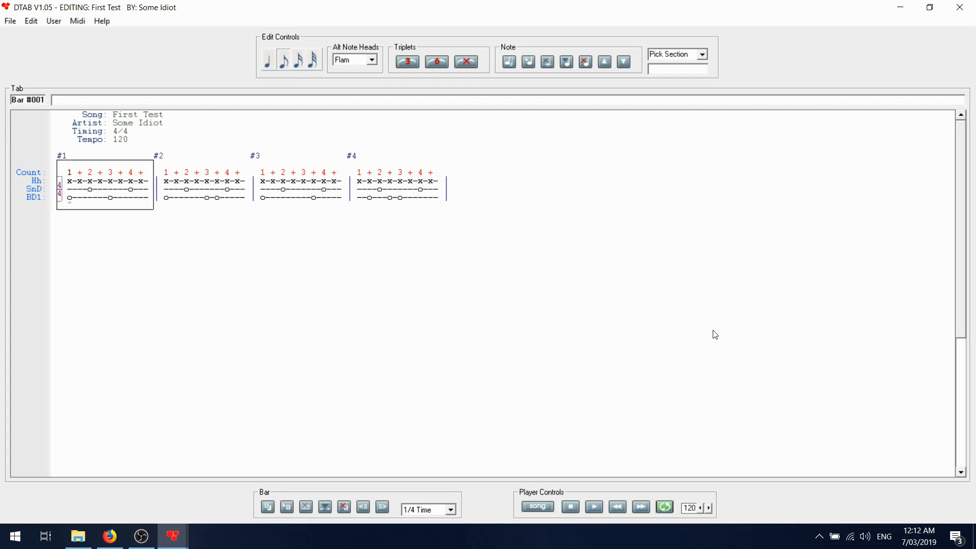